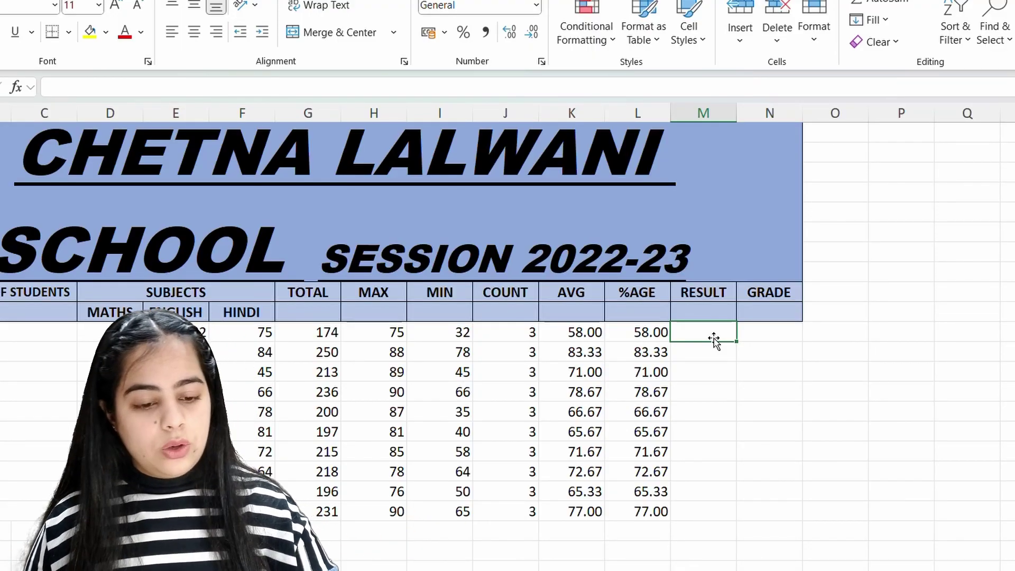
# Start an IF formula in the first student's RESULT cell, M11, testing whether the total in G11 is >=150.
pyautogui.write('=IF(')
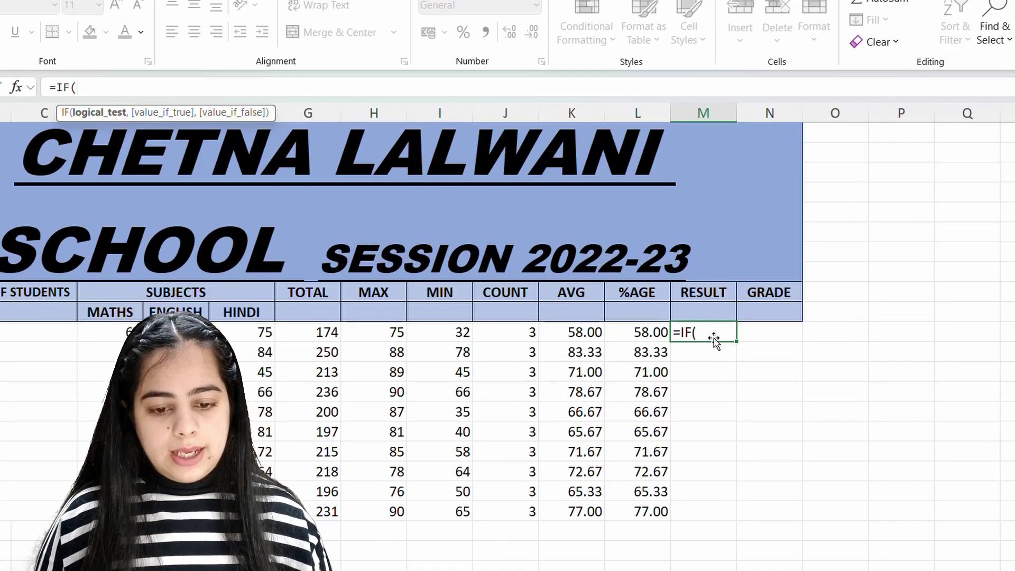
pyautogui.click(316, 332)
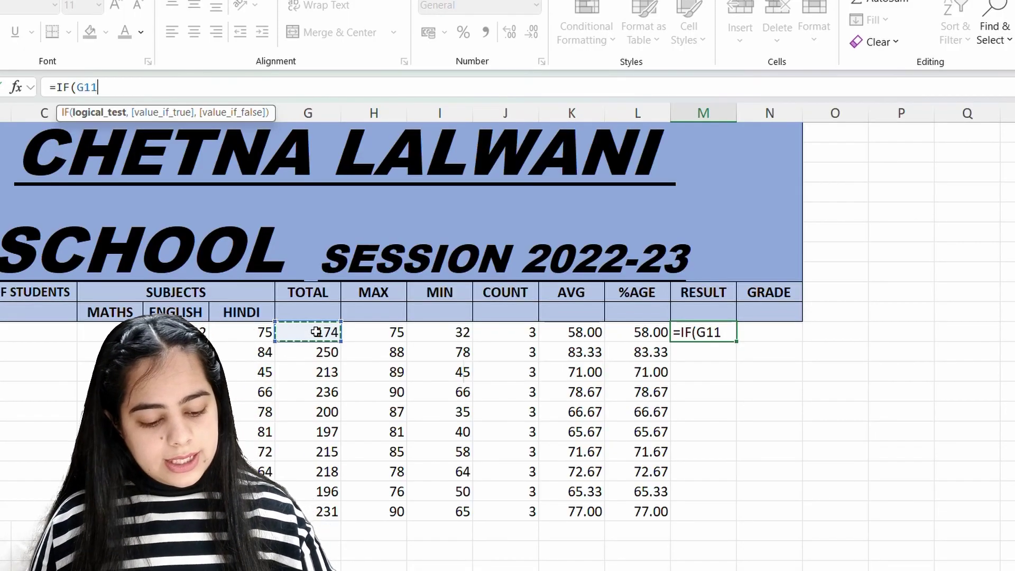
pyautogui.write('>')
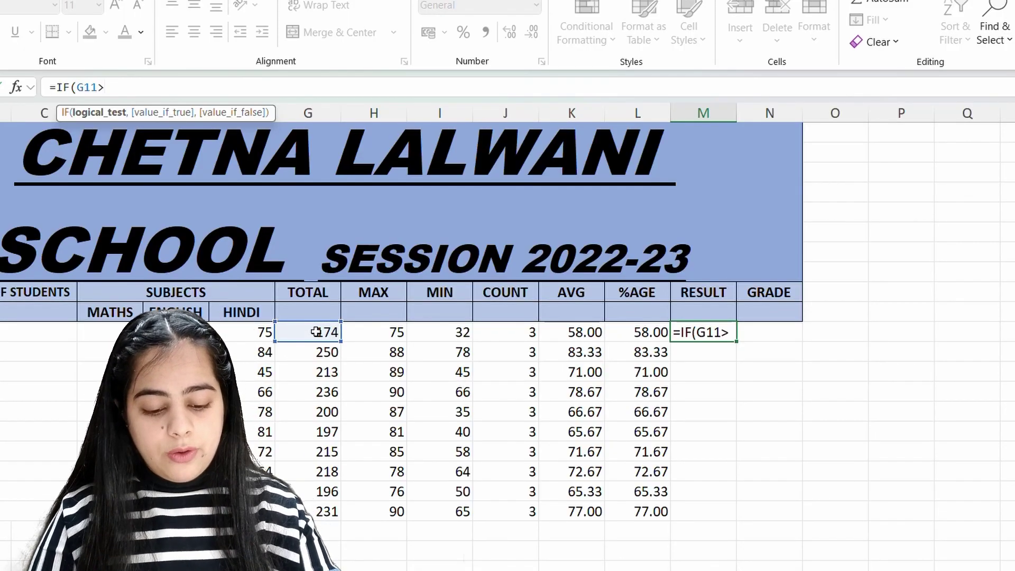
pyautogui.write('15')
pyautogui.press('BackSpace')
pyautogui.press('BackSpace')
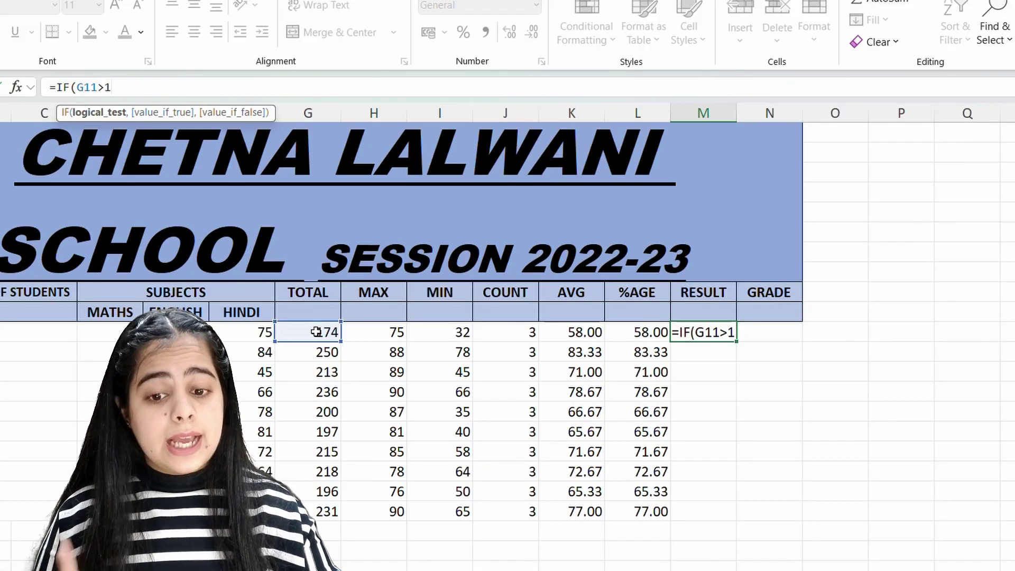
pyautogui.write('=')
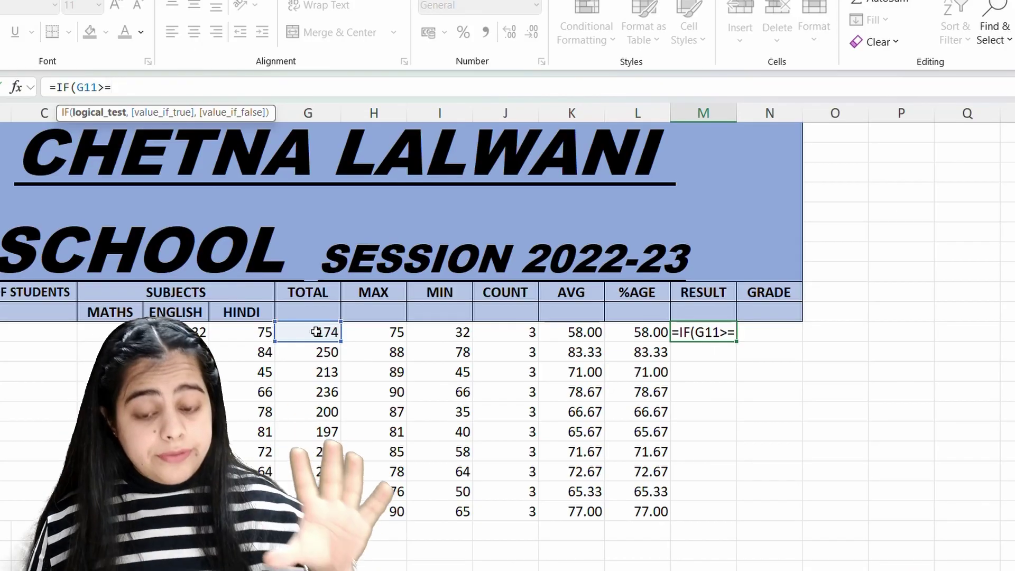
pyautogui.write('150')
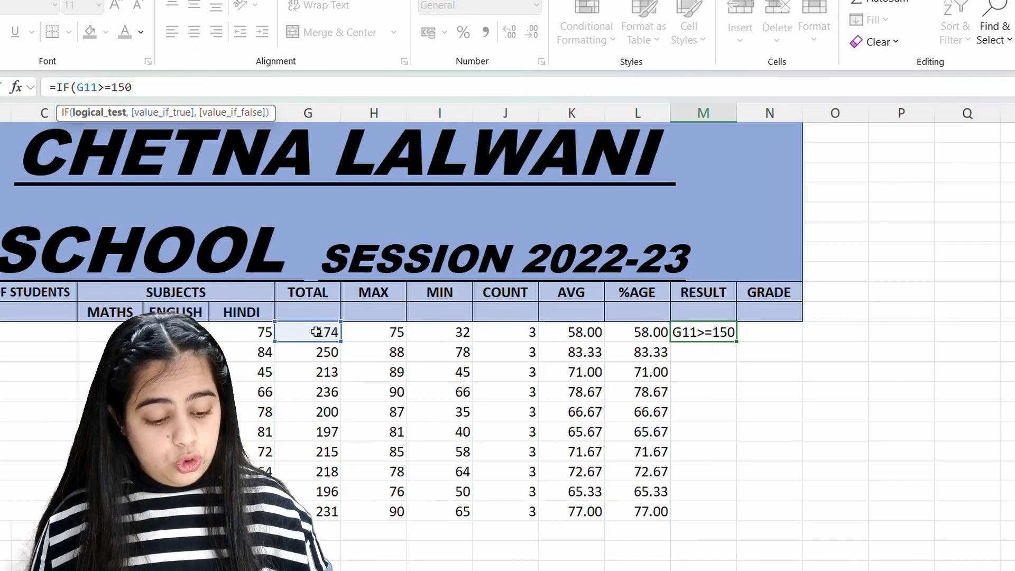
# Complete the IF formula with "PASS" if true and "FAIL" if false, and fill it down the RESULT column for all students.
pyautogui.write(',')
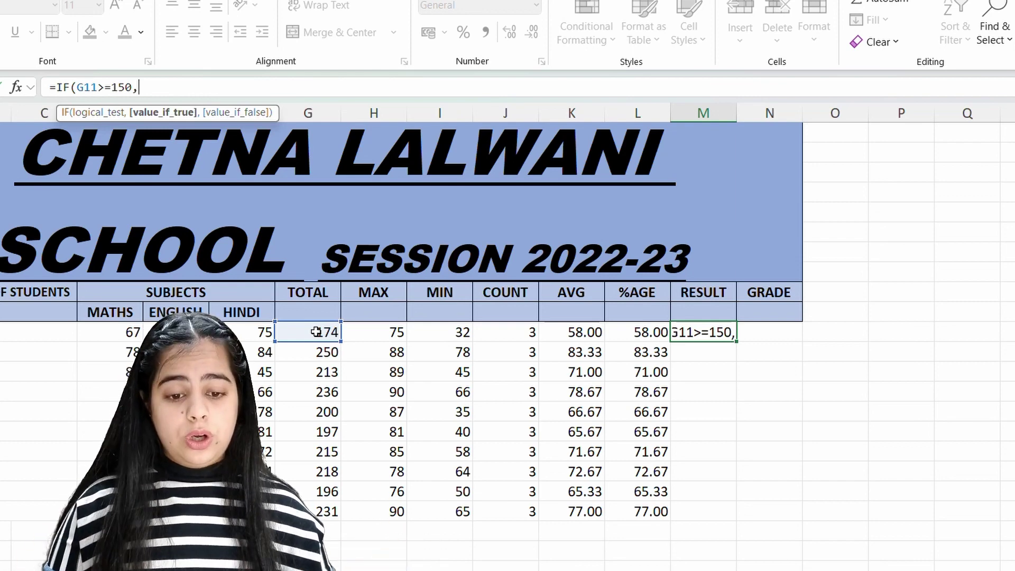
pyautogui.write('"PASS')
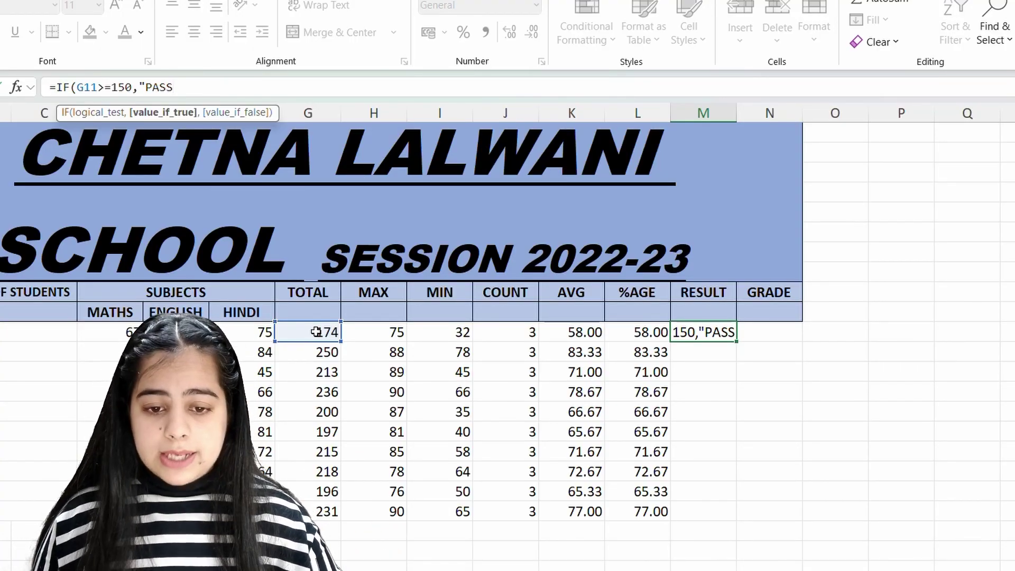
pyautogui.write('"')
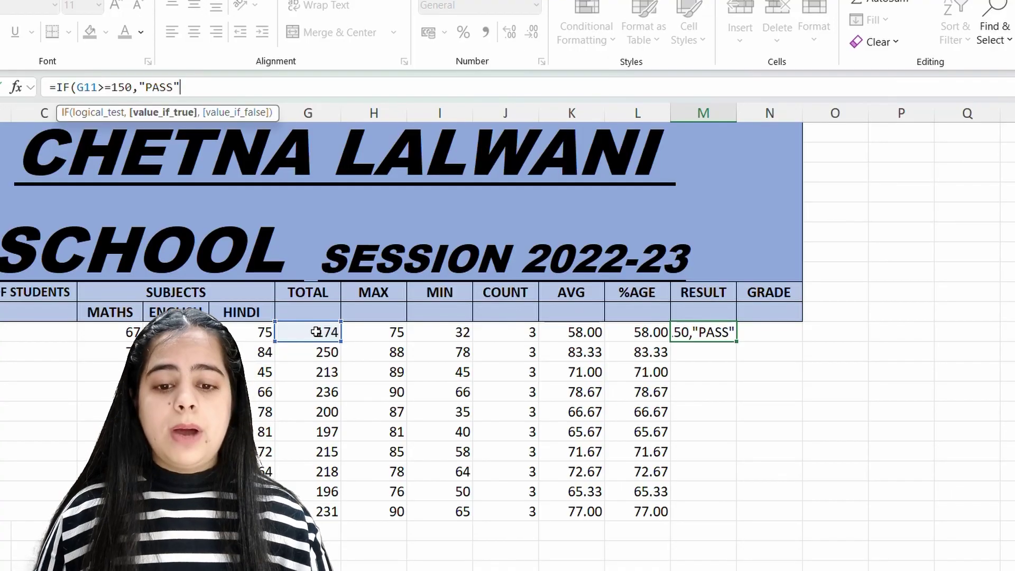
pyautogui.write(',"FAIL')
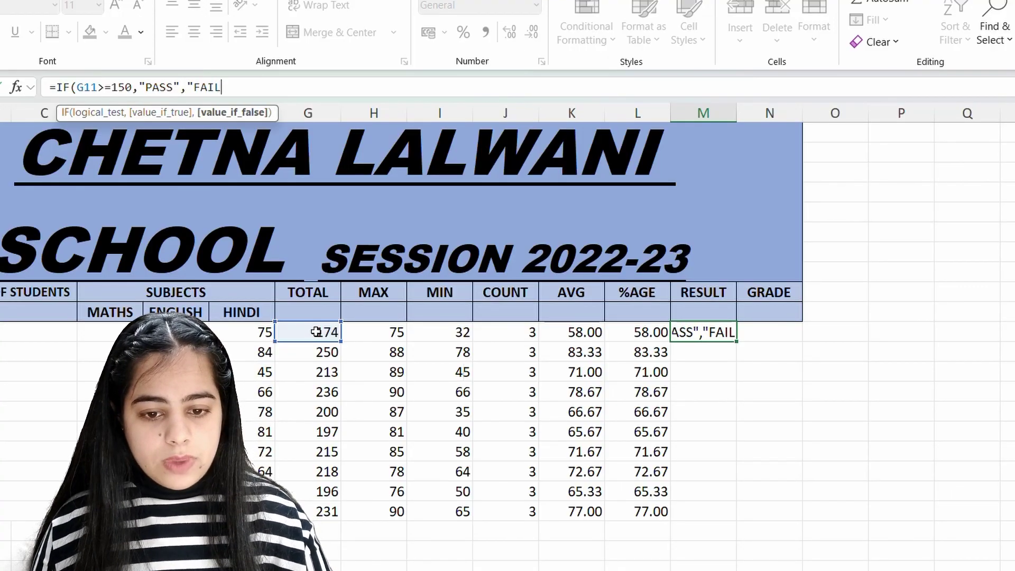
pyautogui.write('")')
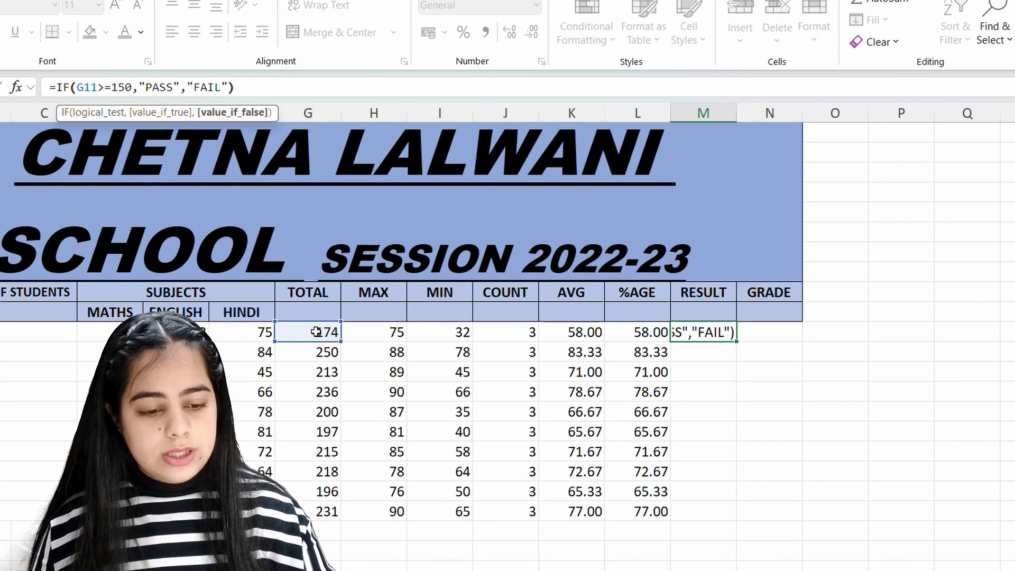
pyautogui.press('Return')
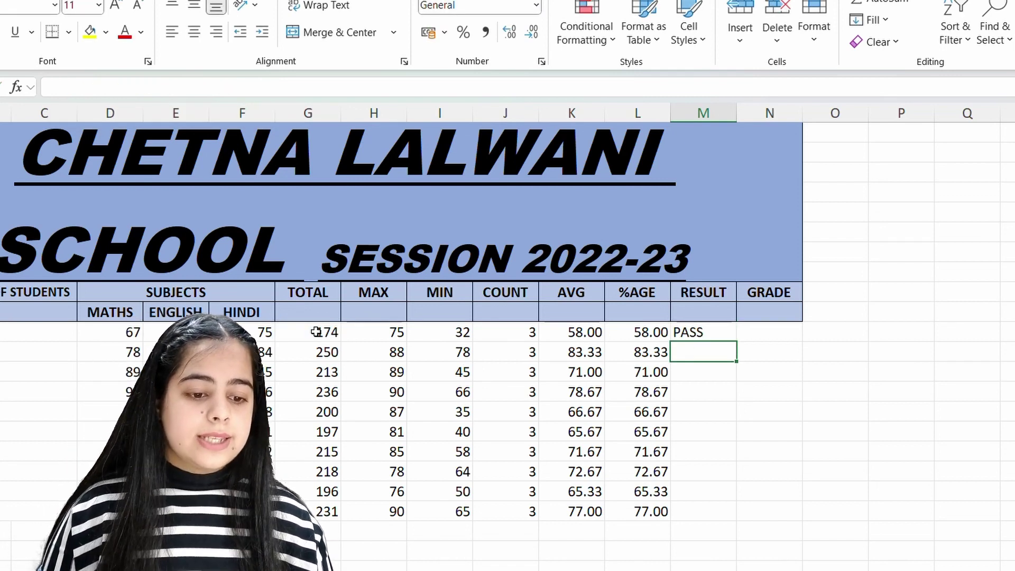
pyautogui.click(693, 335)
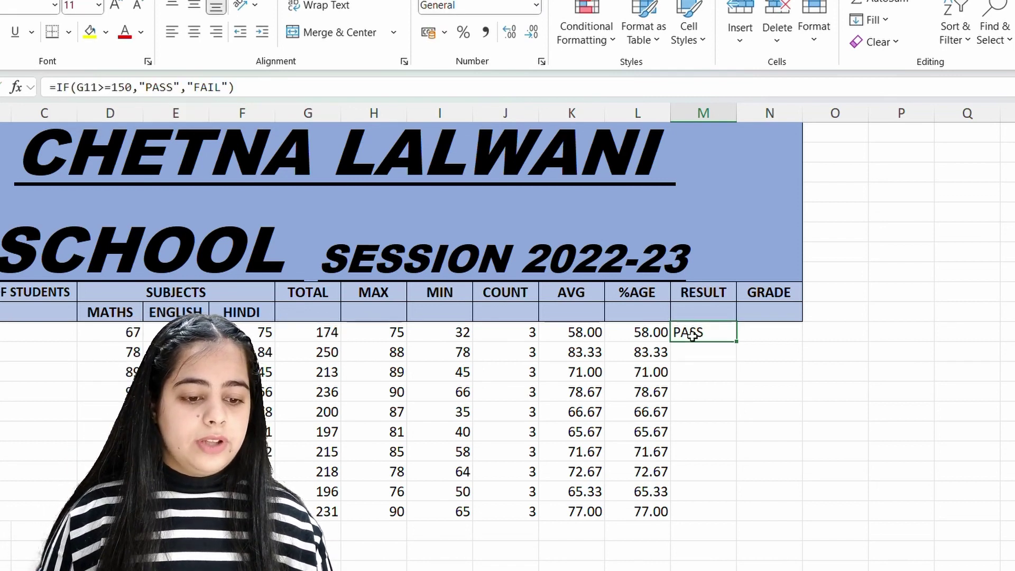
pyautogui.doubleClick(737, 342)
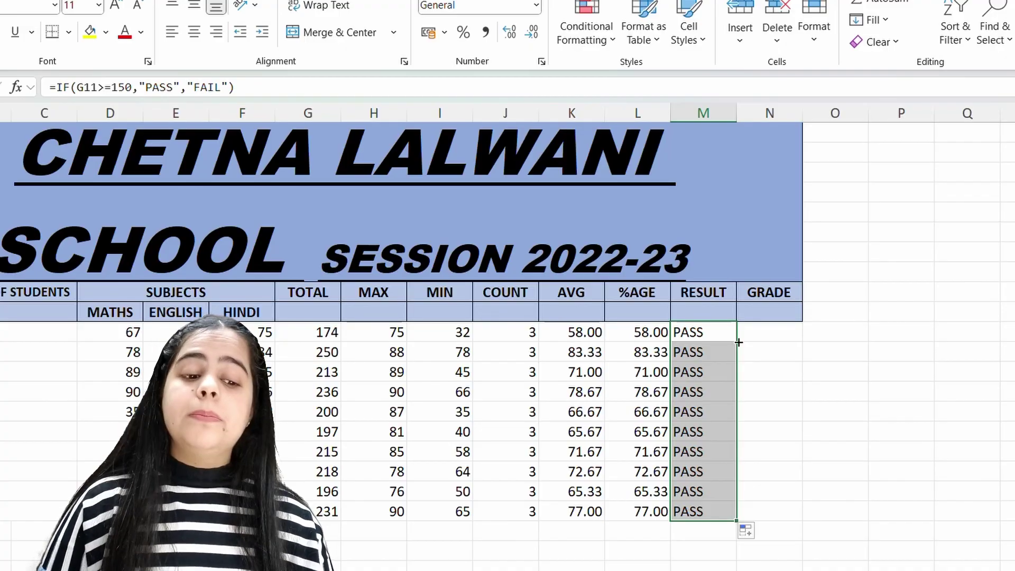
# Start a grade key beside the table at P5, entering 270 with grade A and 250 with grade B below it.
pyautogui.click(773, 331)
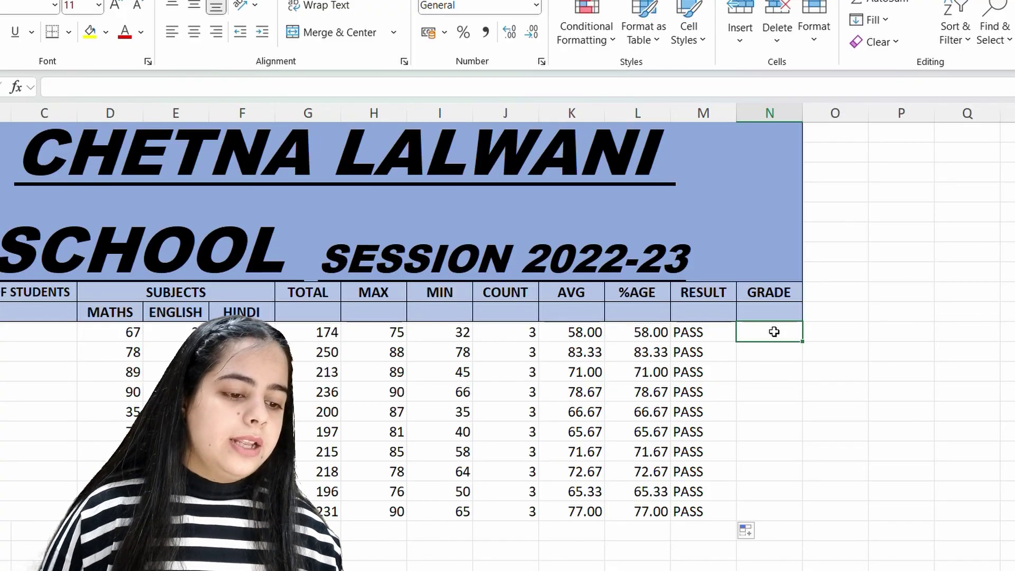
pyautogui.click(1004, 231)
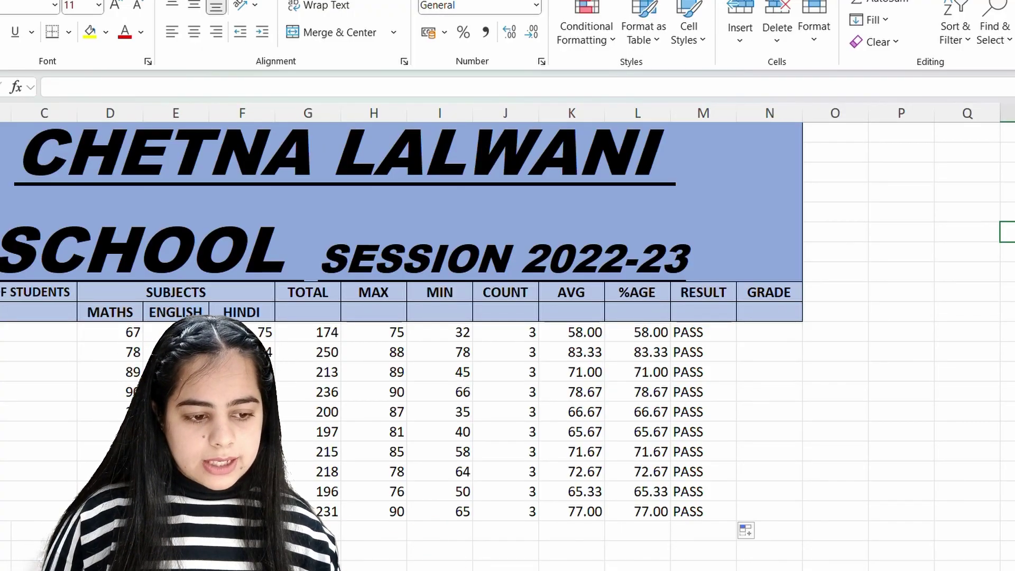
pyautogui.click(922, 210)
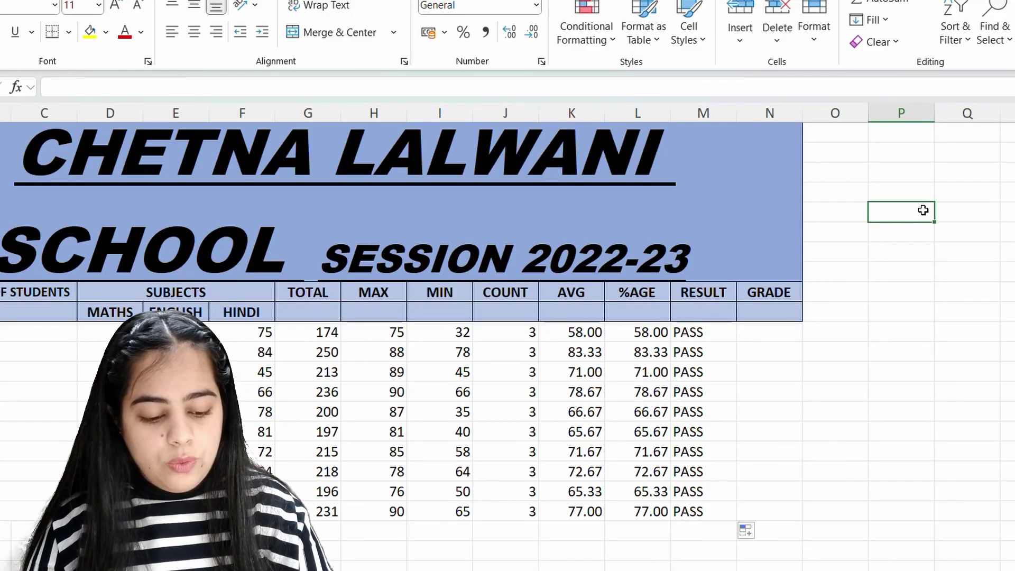
pyautogui.write('270')
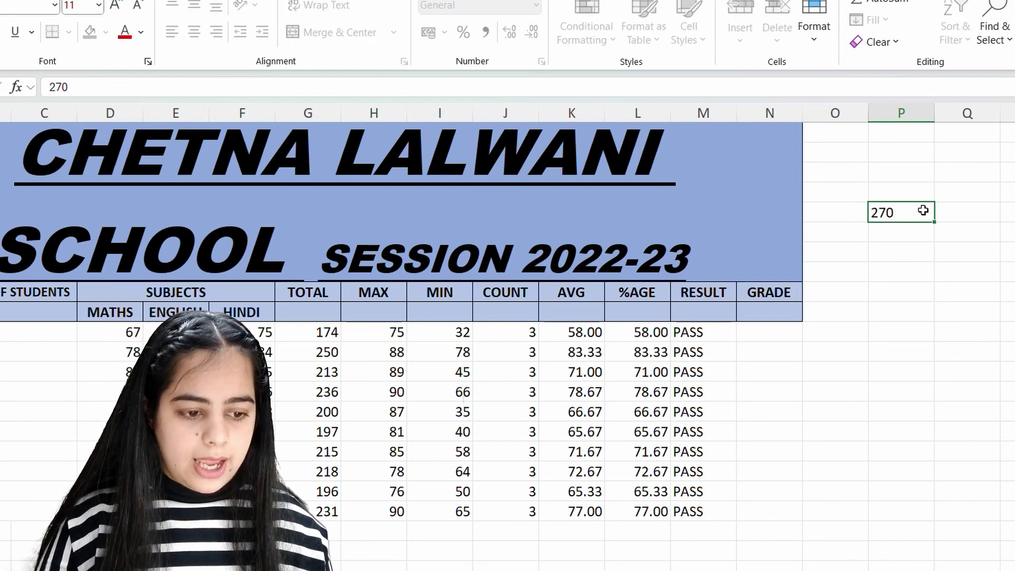
pyautogui.press('Tab')
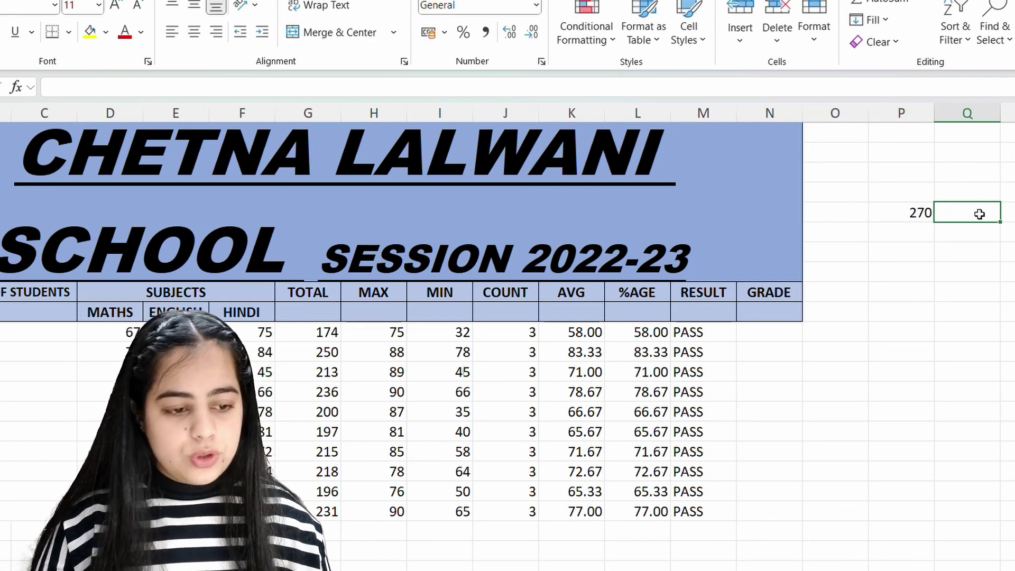
pyautogui.write('A')
pyautogui.click(925, 229)
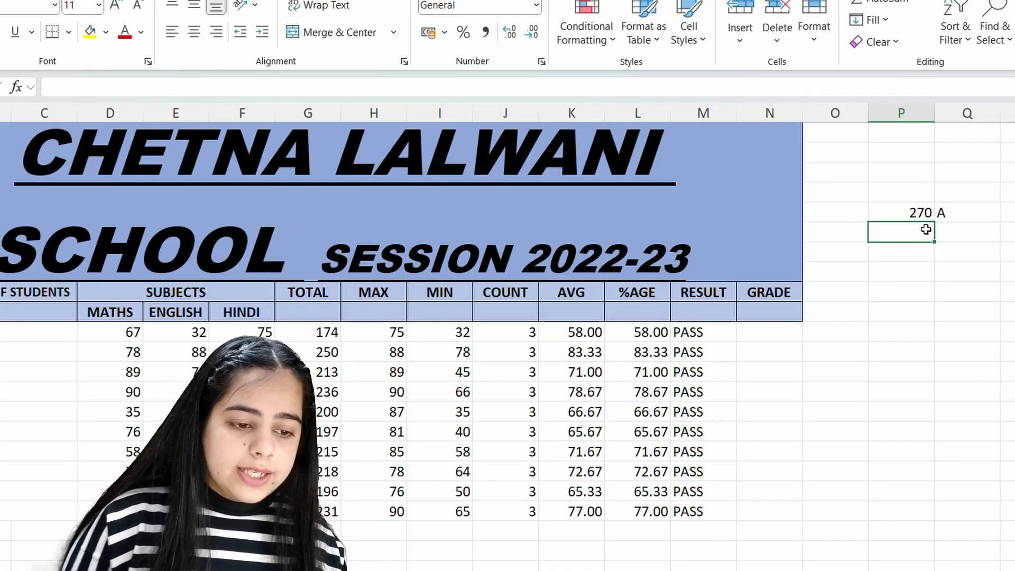
pyautogui.write('250')
pyautogui.click(963, 229)
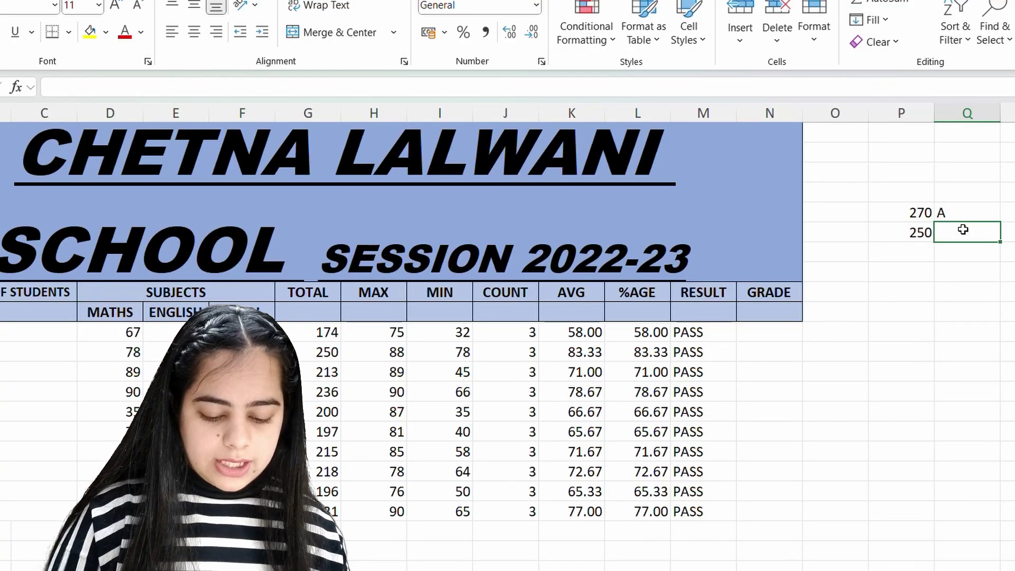
pyautogui.write('B')
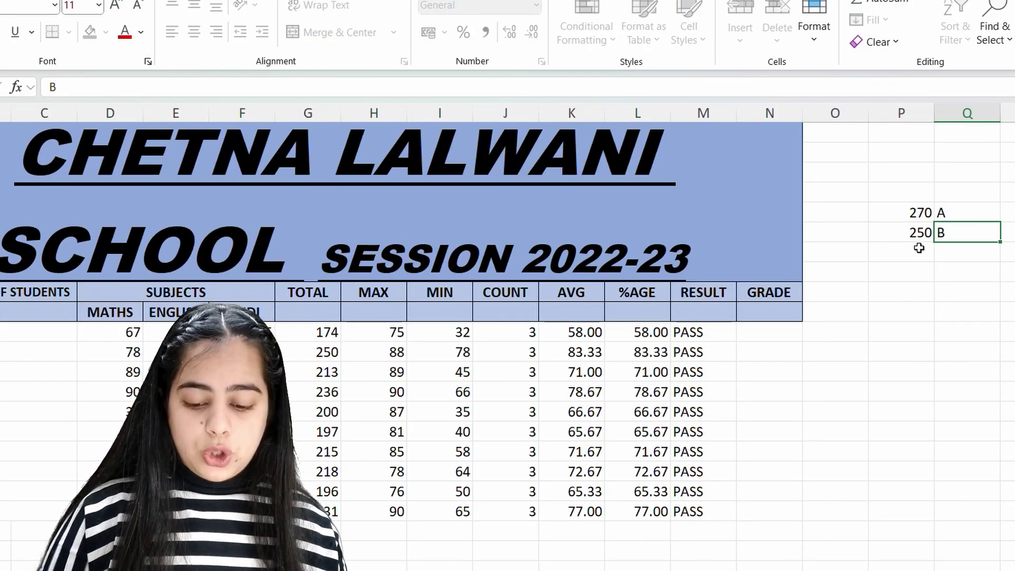
# Add the next two rows of the grade key, 200 with grade C and 150 with grade D.
pyautogui.click(919, 248)
pyautogui.write('200')
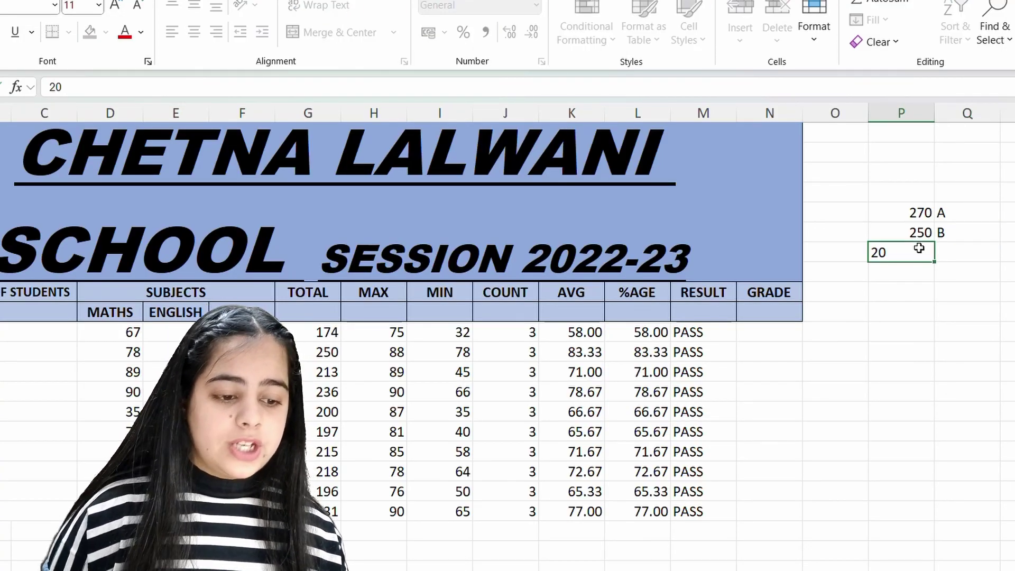
pyautogui.click(961, 253)
pyautogui.write('C')
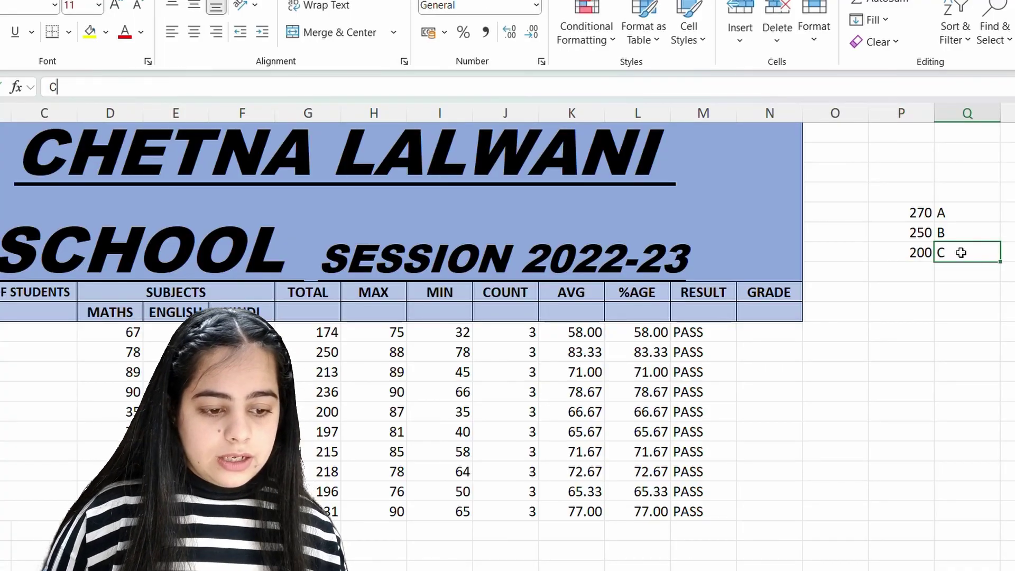
pyautogui.click(920, 269)
pyautogui.write('1')
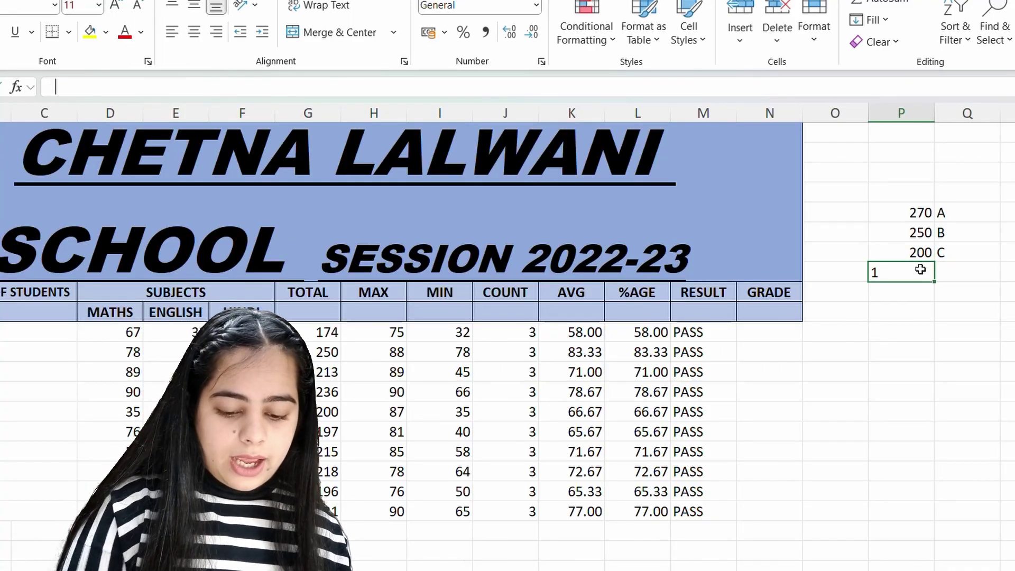
pyautogui.write('50')
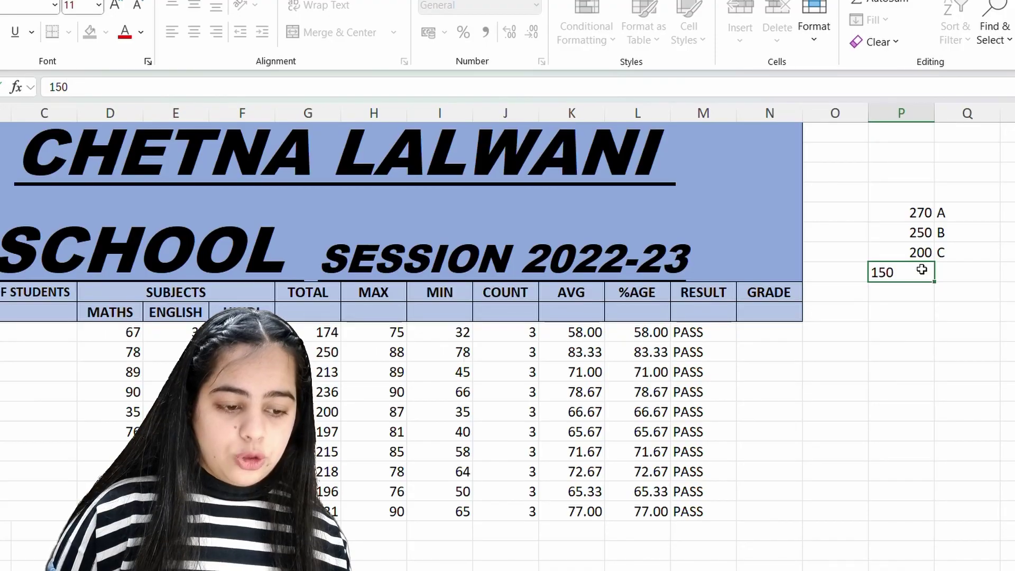
pyautogui.click(960, 273)
pyautogui.write('B')
pyautogui.press('BackSpace')
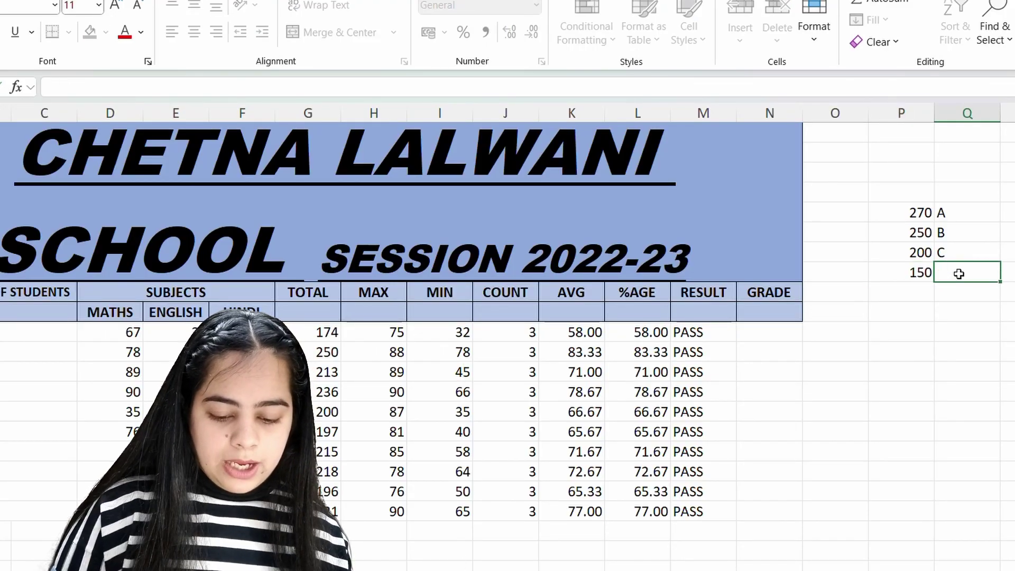
pyautogui.write('D')
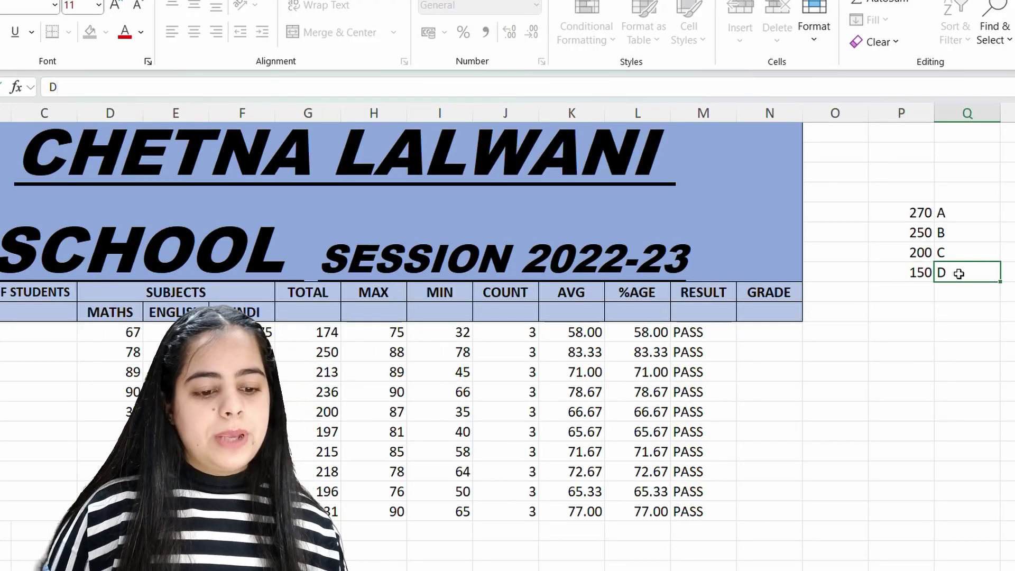
# Start an IF formula in the first student's GRADE cell, N11, returning "A" when the total in G11 is >=270.
pyautogui.click(768, 334)
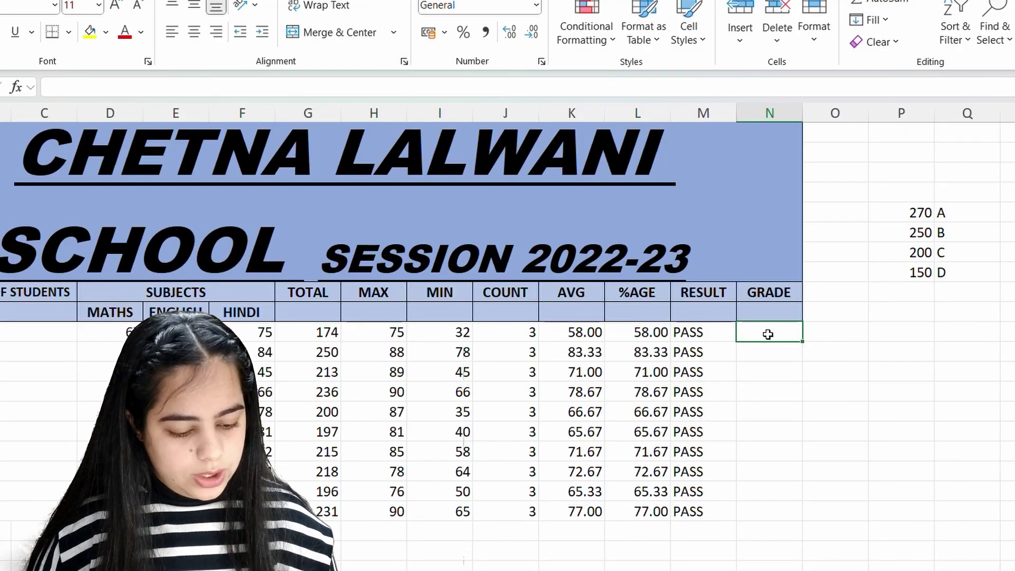
pyautogui.write('=I')
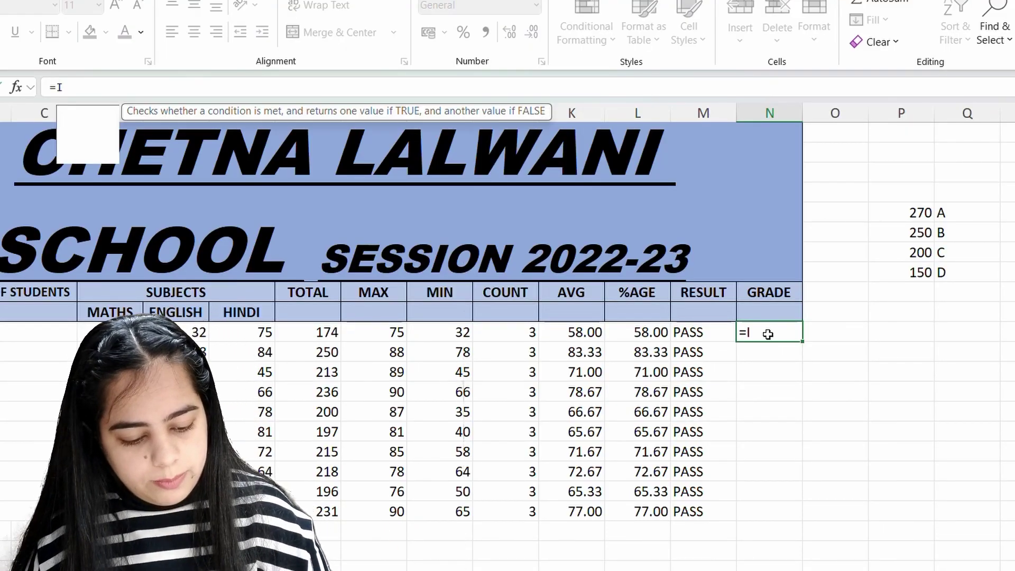
pyautogui.write('F(')
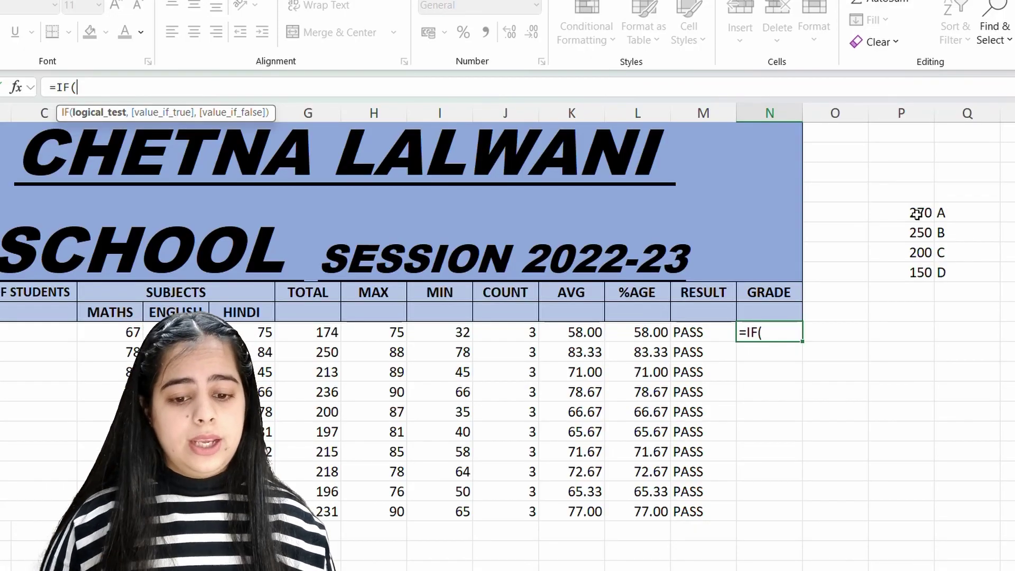
pyautogui.click(323, 332)
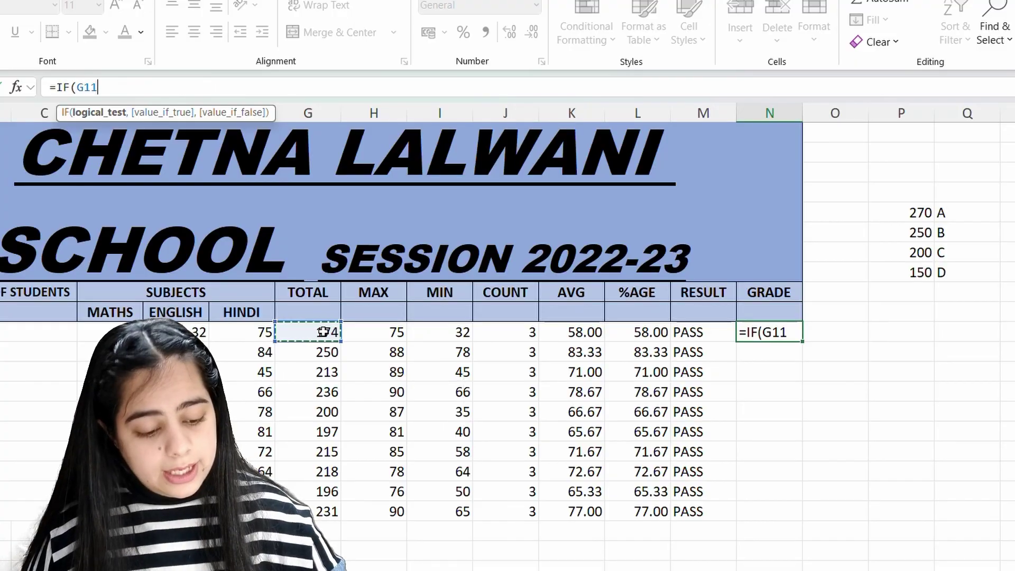
pyautogui.write('>=')
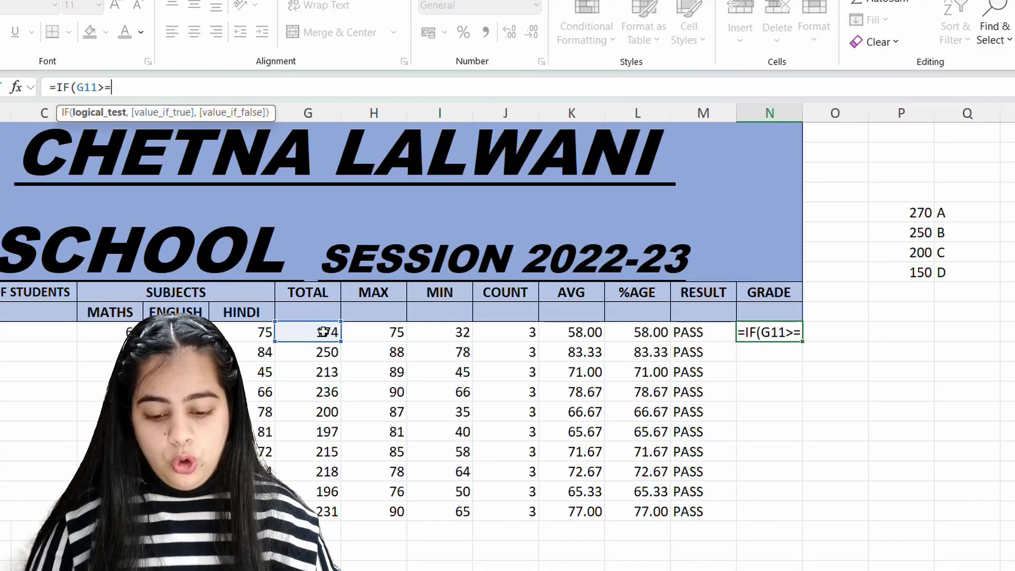
pyautogui.write('270')
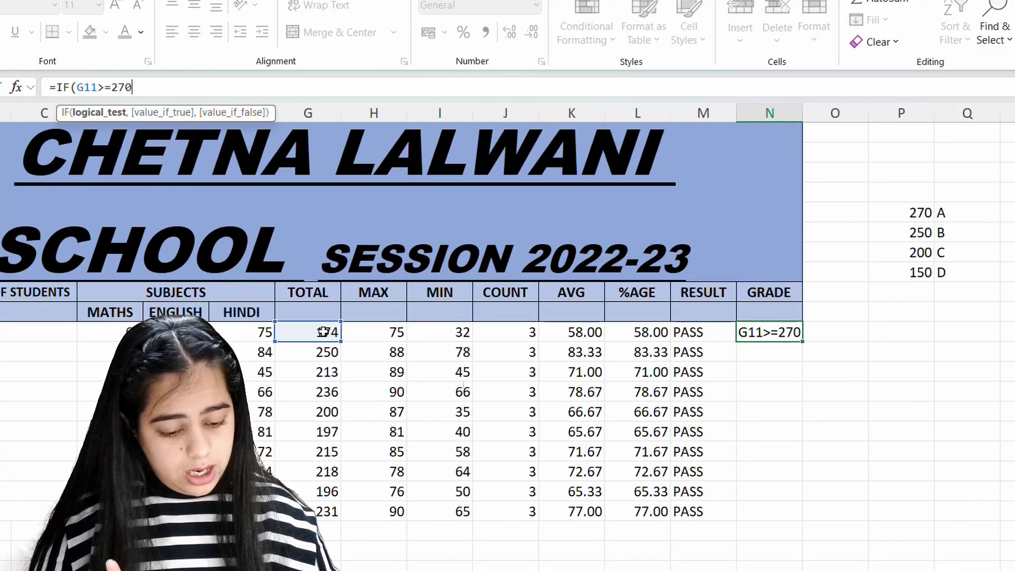
pyautogui.write(',"')
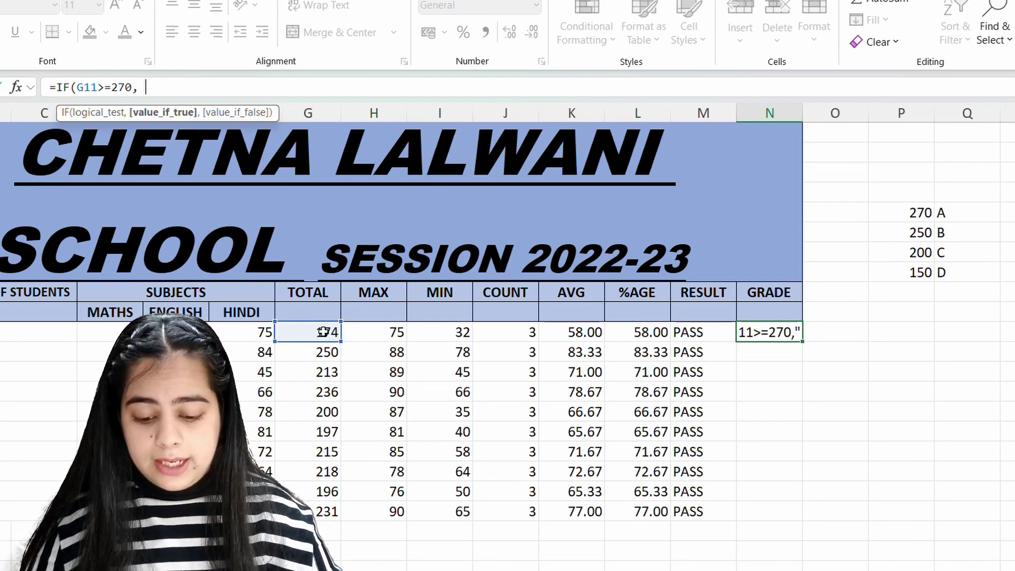
pyautogui.write('A"')
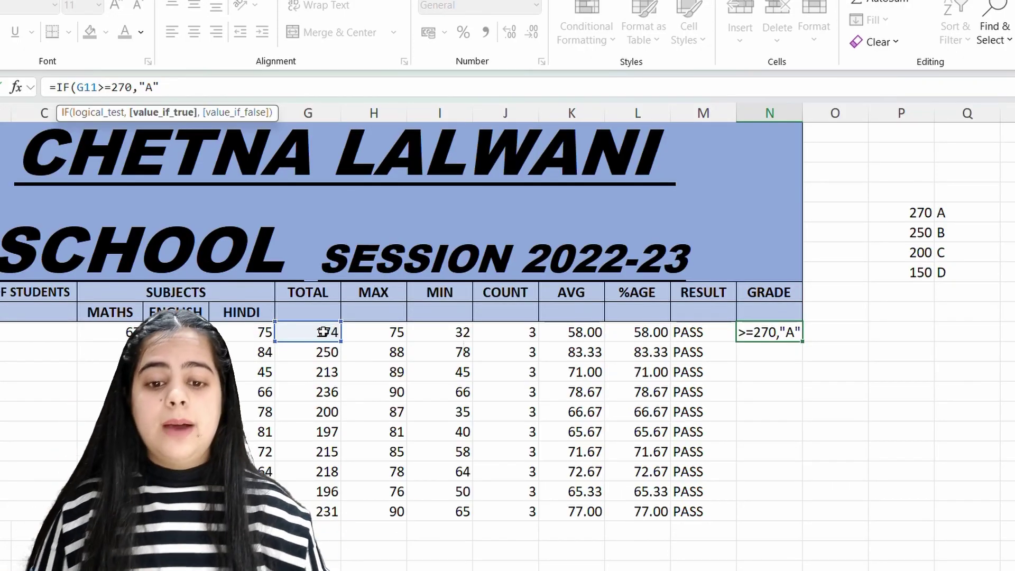
pyautogui.write(',')
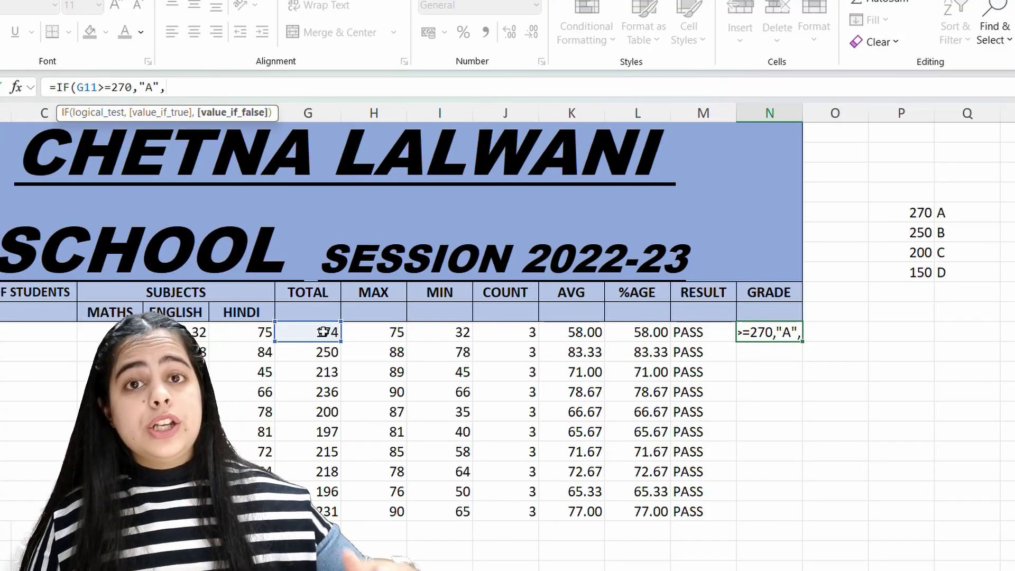
# Nest a second IF as the value-if-false, returning "B" when G11 is >=250.
pyautogui.write('IF')
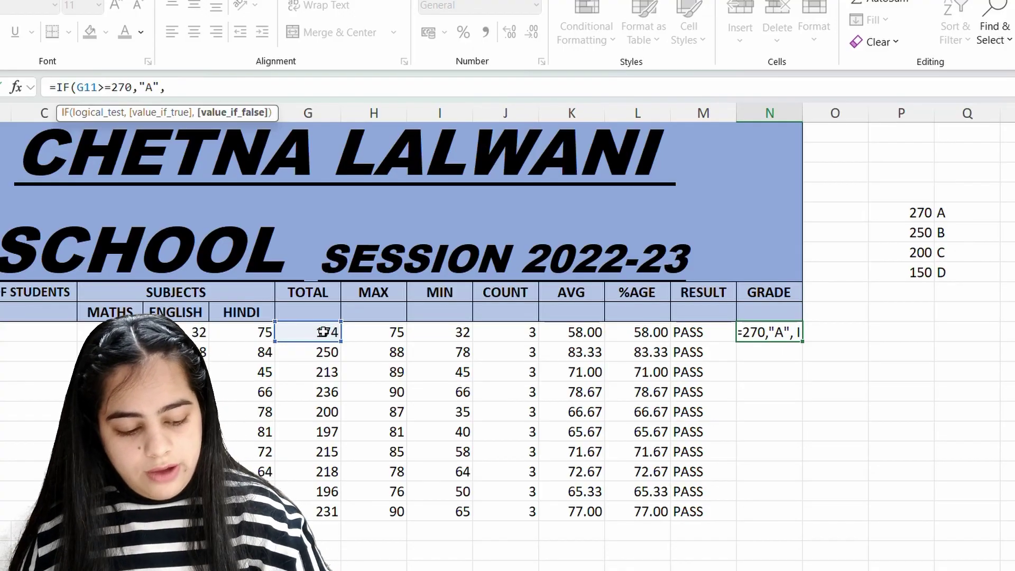
pyautogui.write('(')
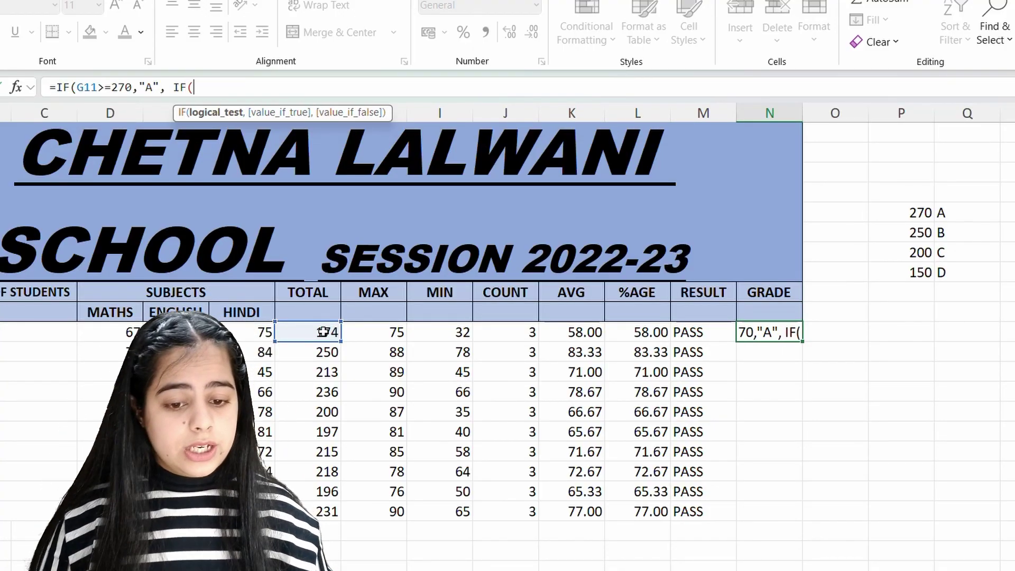
pyautogui.click(323, 332)
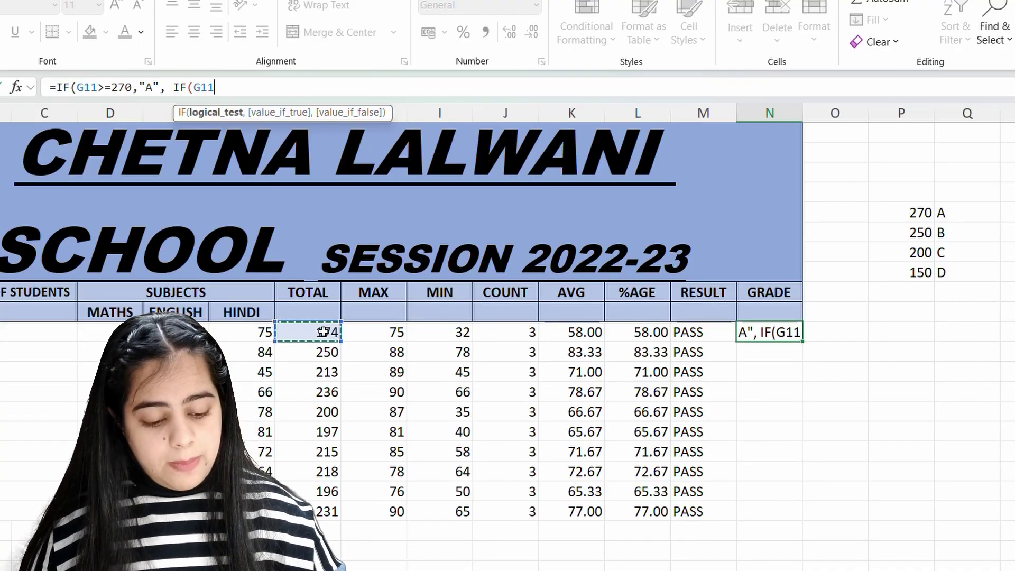
pyautogui.write('>=')
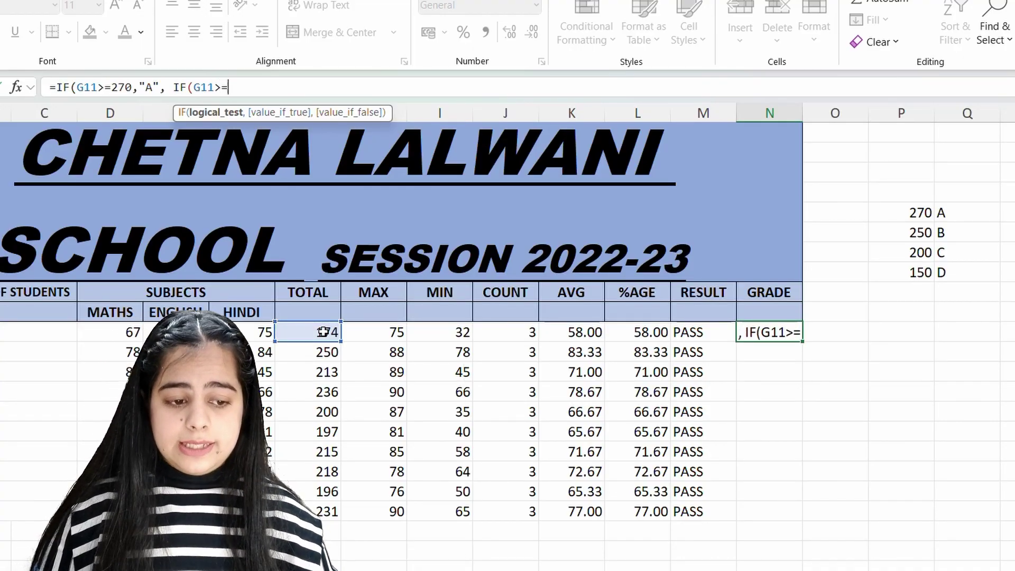
pyautogui.write('250')
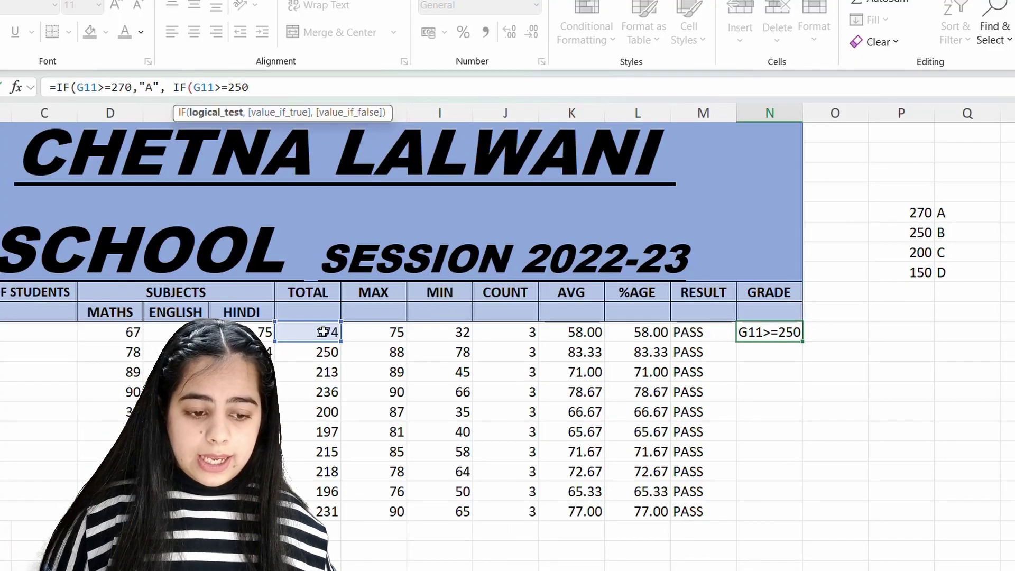
pyautogui.write(',')
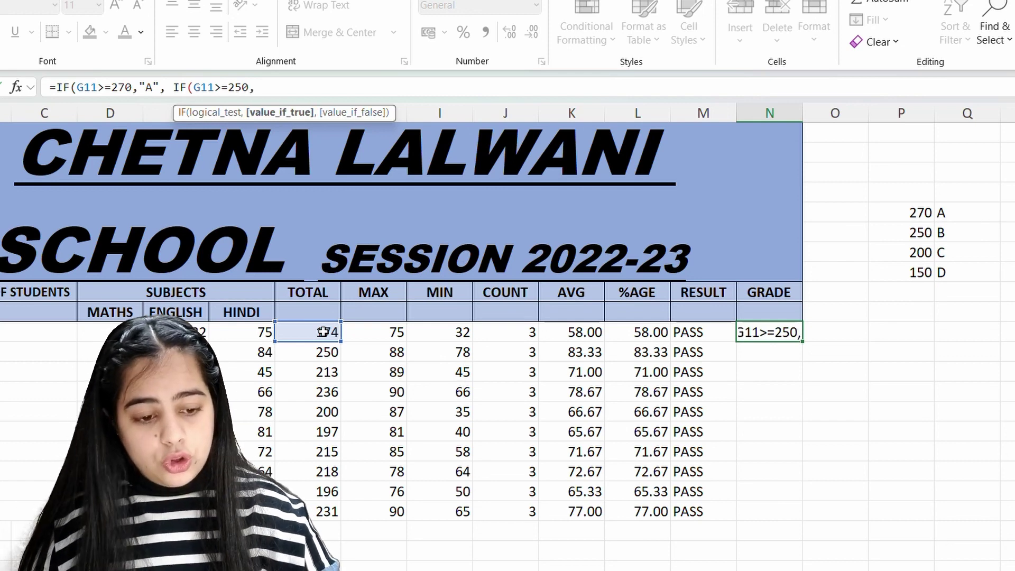
pyautogui.write('"B"')
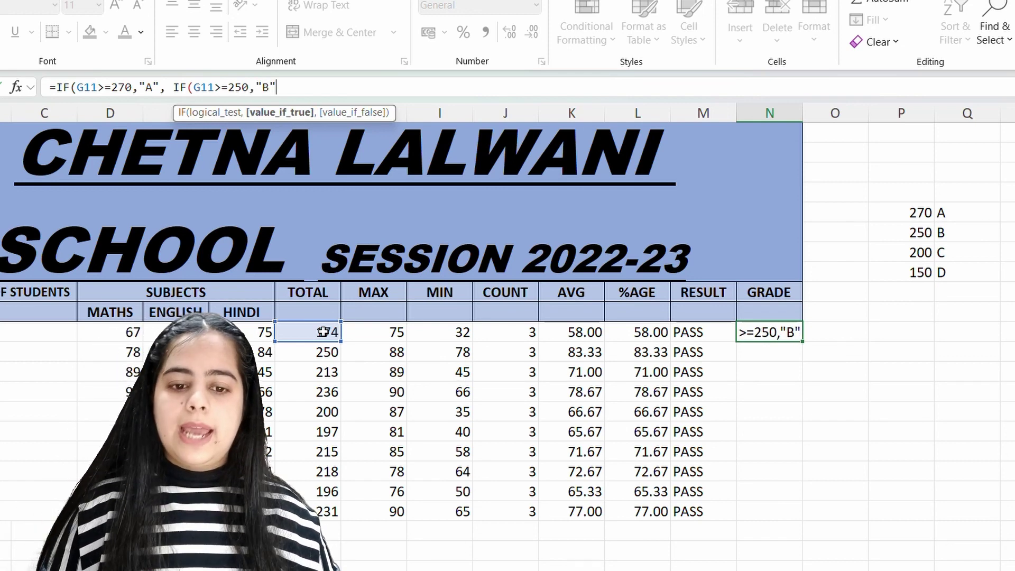
pyautogui.write(',')
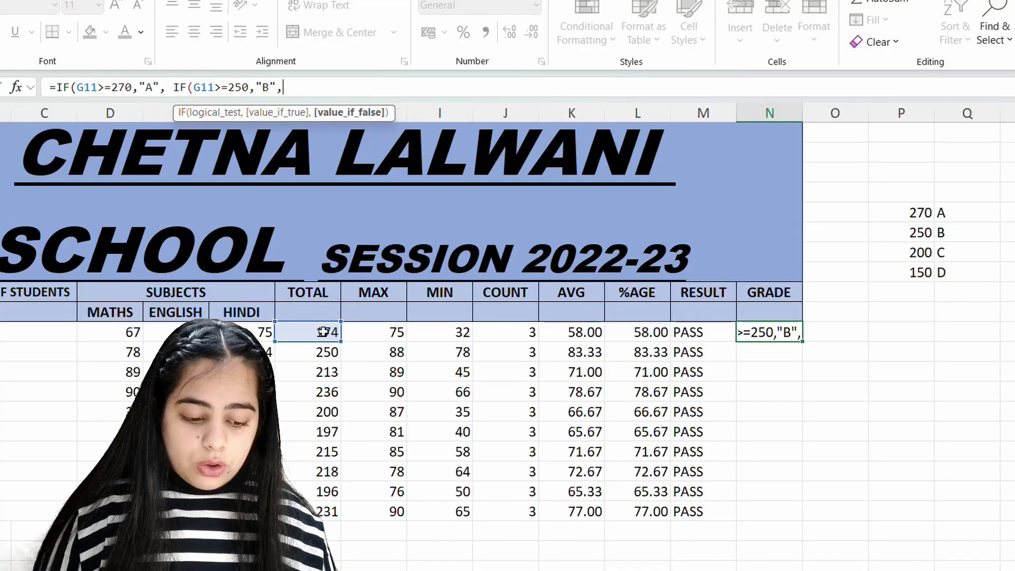
# Nest a third IF in the grade formula, returning "C" when G11 is >=200.
pyautogui.write(' IF')
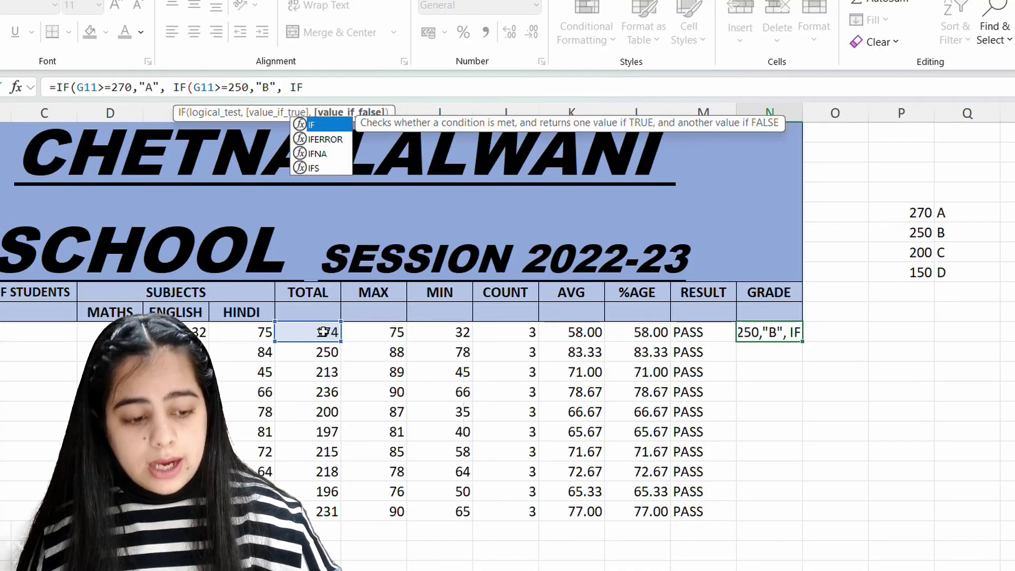
pyautogui.write('(')
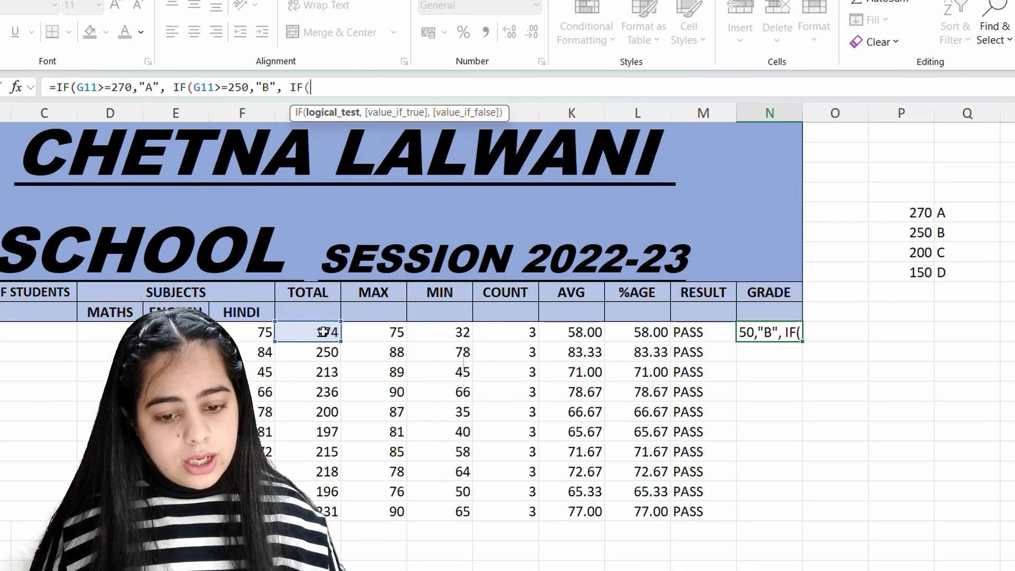
pyautogui.click(323, 332)
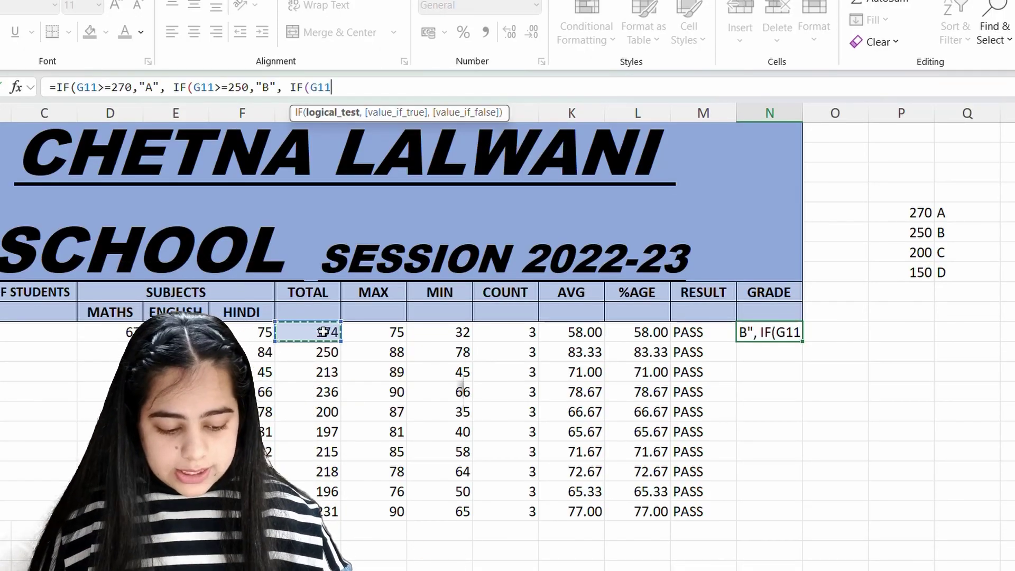
pyautogui.write('>=200')
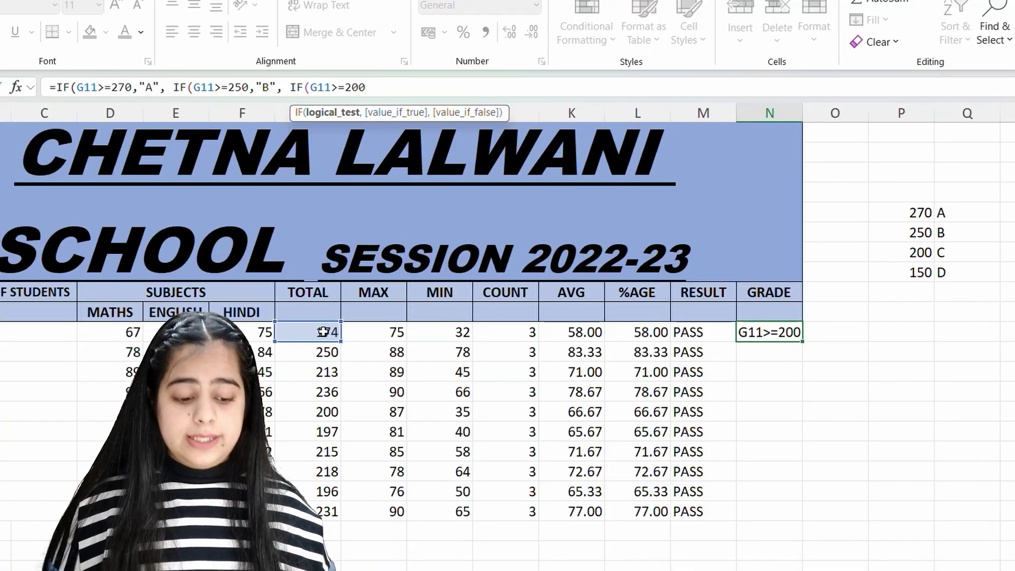
pyautogui.write(',')
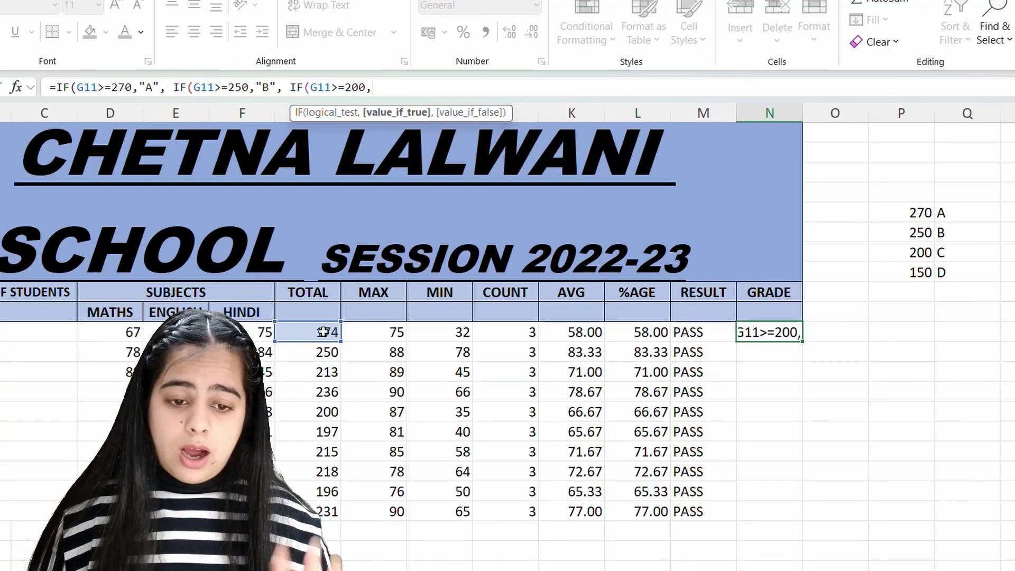
pyautogui.write('"C"')
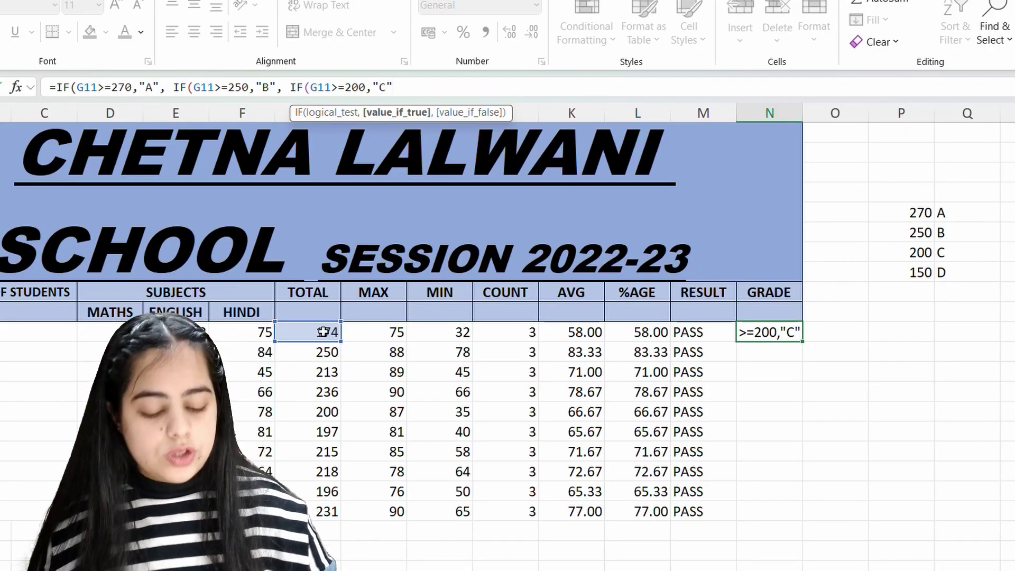
pyautogui.write(',')
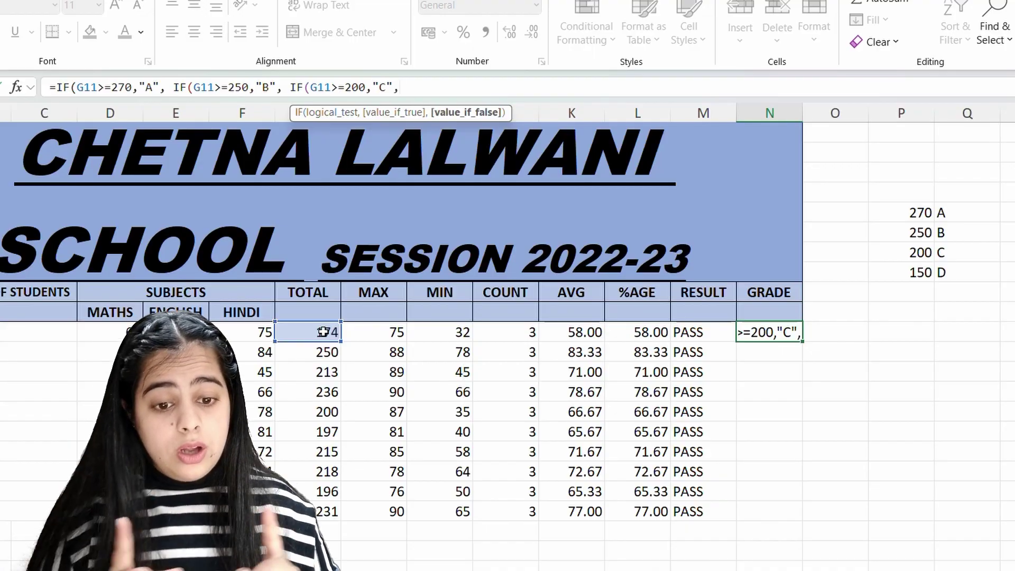
# Nest a fourth IF in the grade formula, returning "D" when G11 is >=150.
pyautogui.write(' IF(')
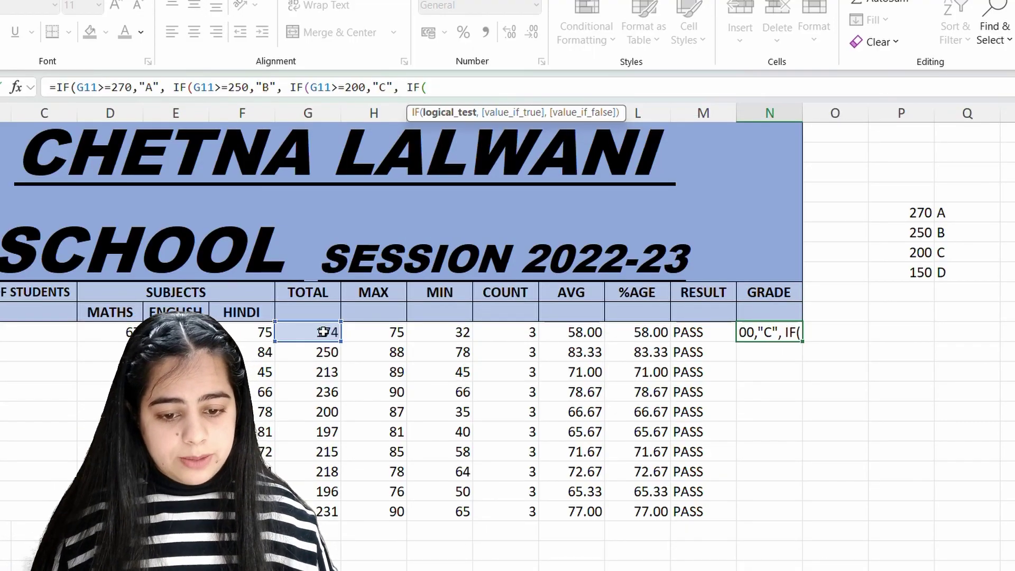
pyautogui.click(323, 332)
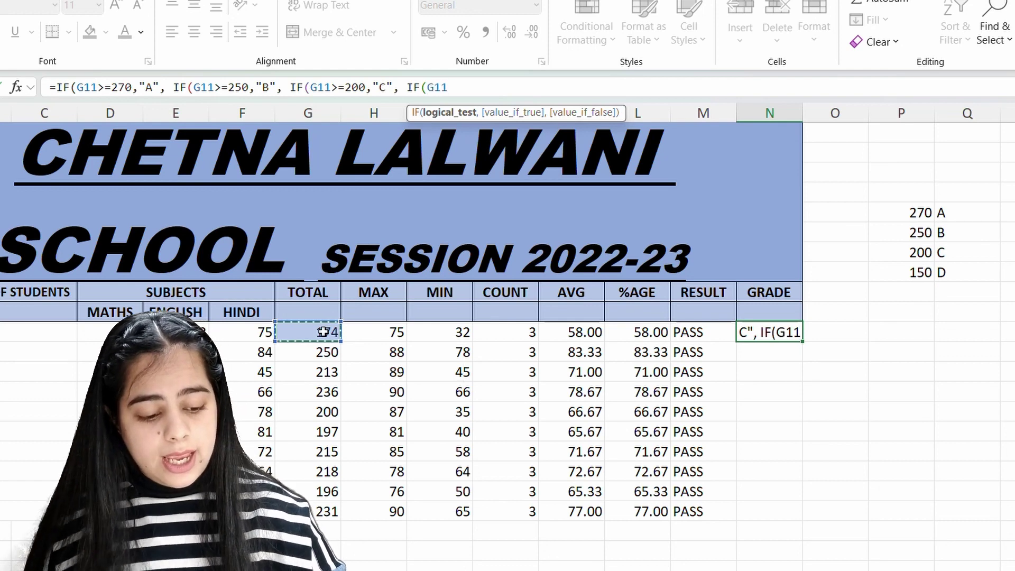
pyautogui.write('>=150')
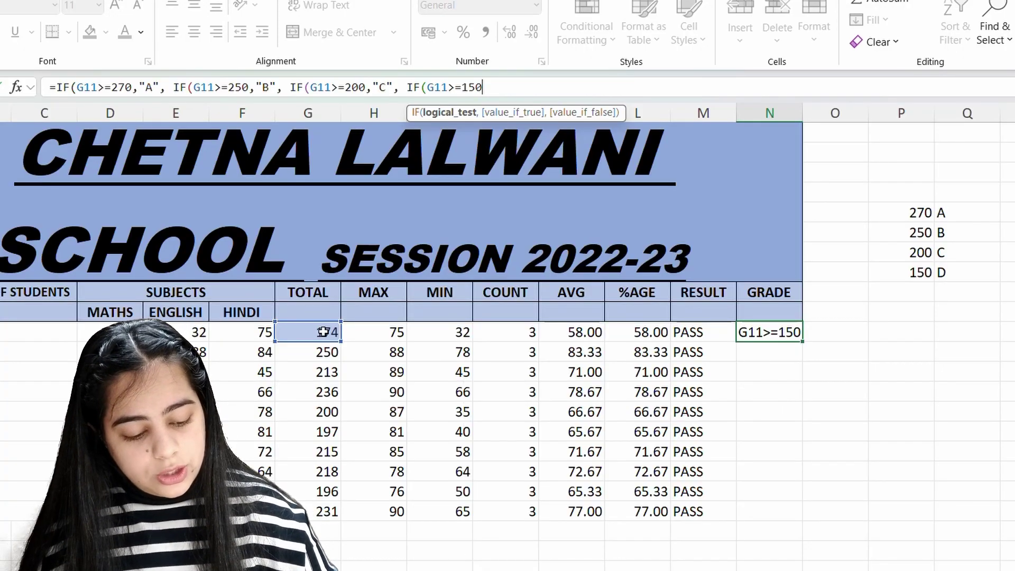
pyautogui.write(',"D')
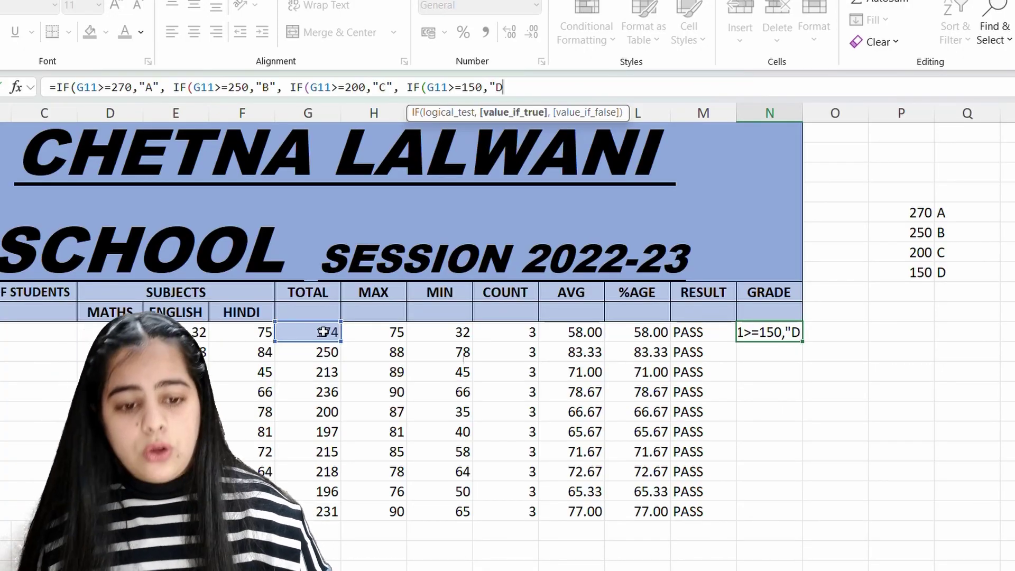
pyautogui.write('"')
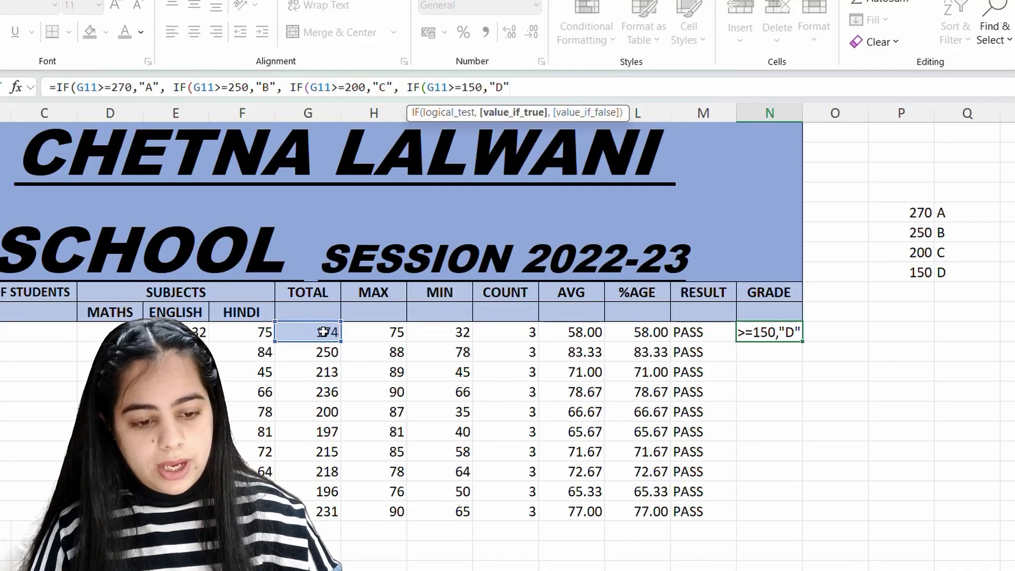
# Append FAIL directly after "D" in the grade formula and try to enter it.
pyautogui.write('"')
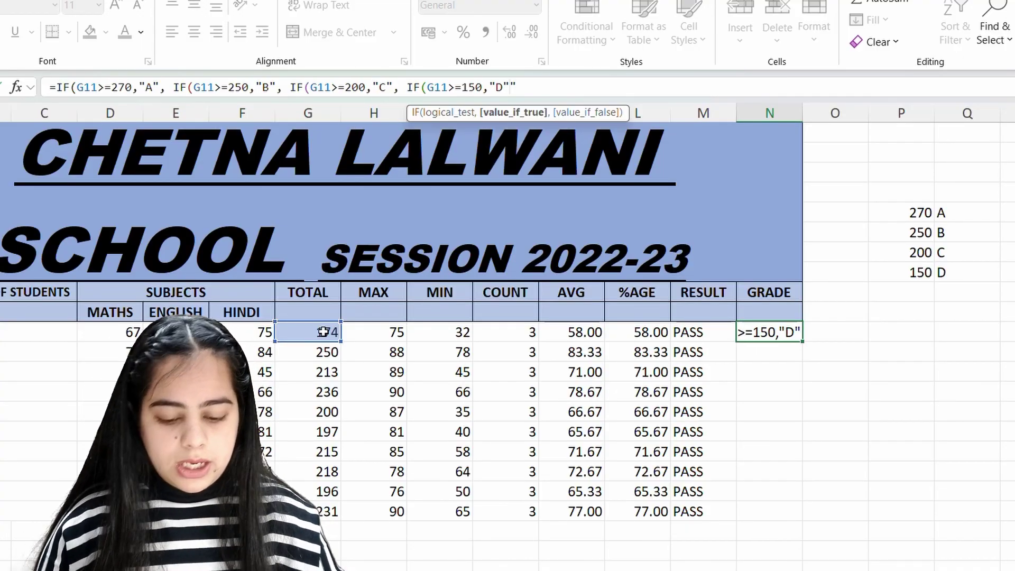
pyautogui.write('FAIL')
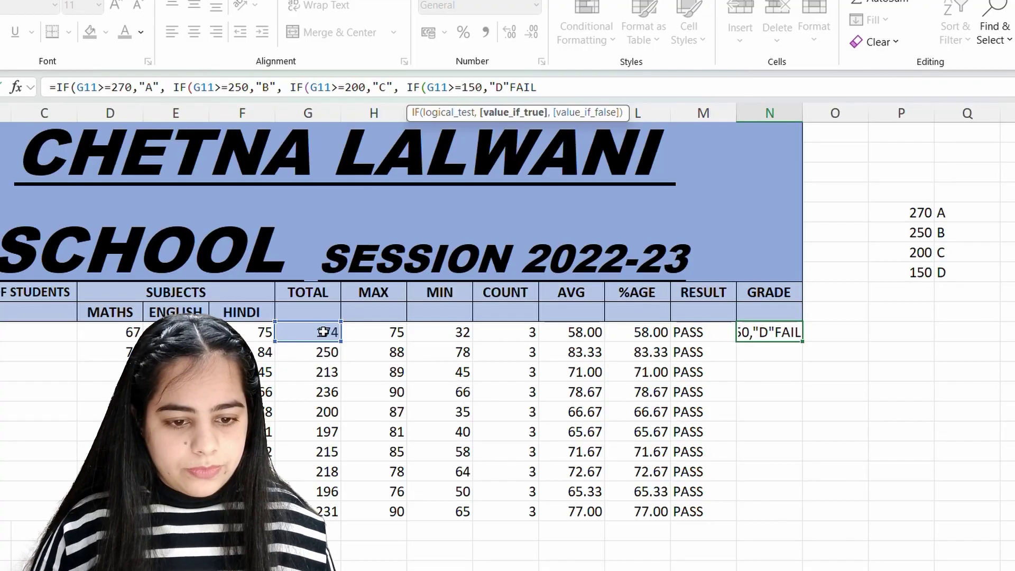
pyautogui.press('Return')
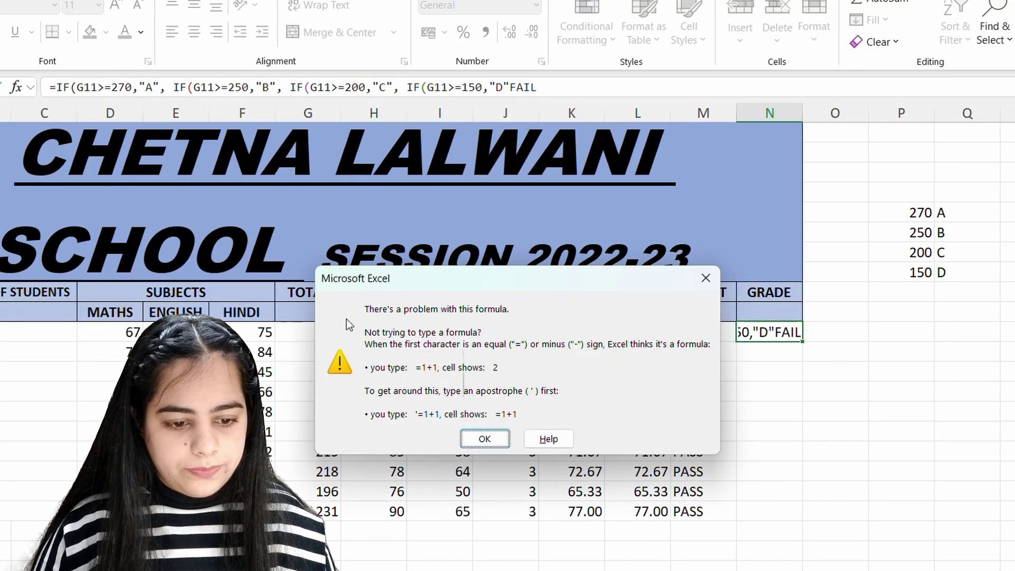
pyautogui.click(707, 278)
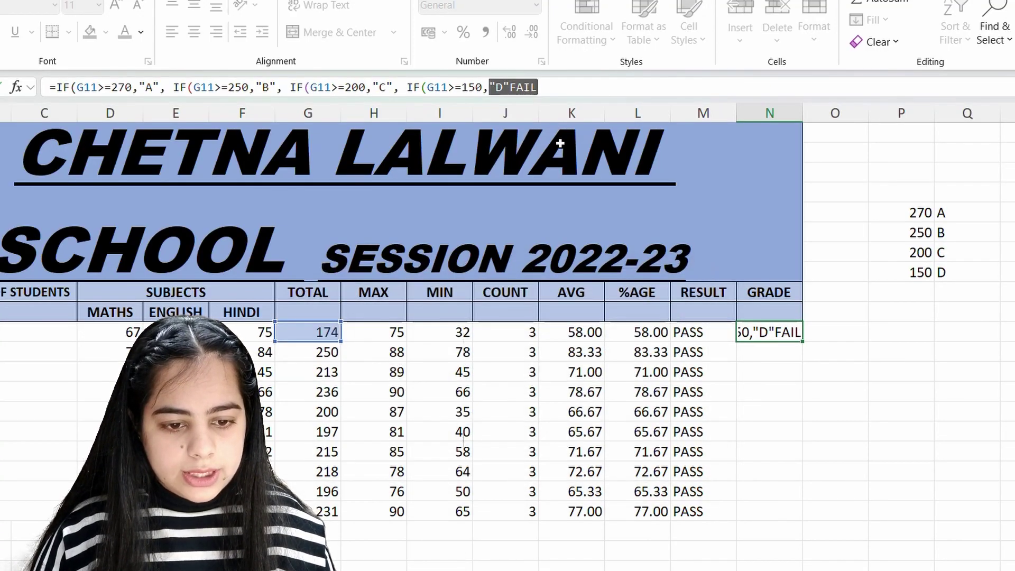
# Separate "D" and FAIL with a comma, enclose FAIL in quotation marks, and enter the grade formula, accepting the closing-bracket correction.
pyautogui.click(506, 93)
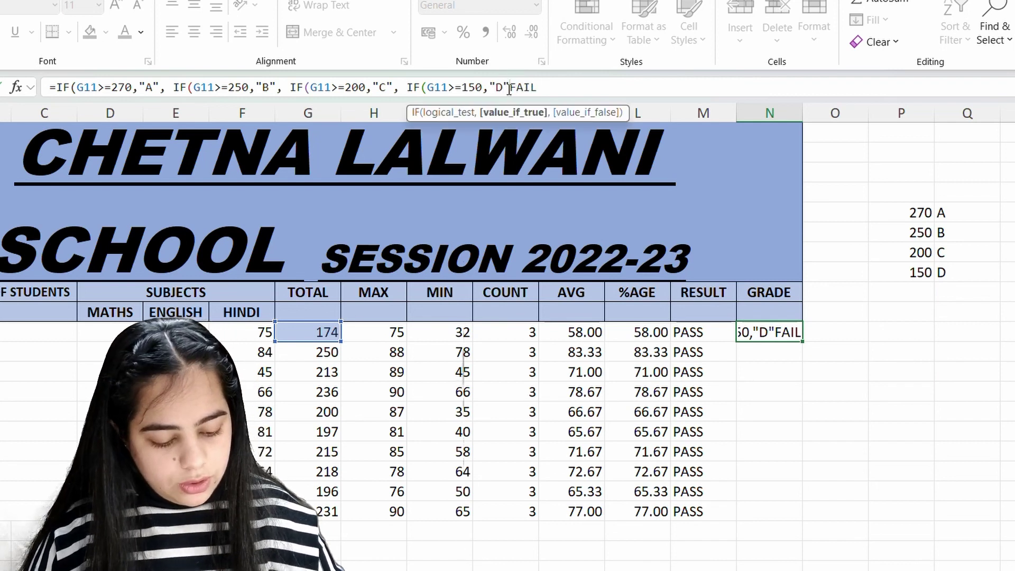
pyautogui.write(',')
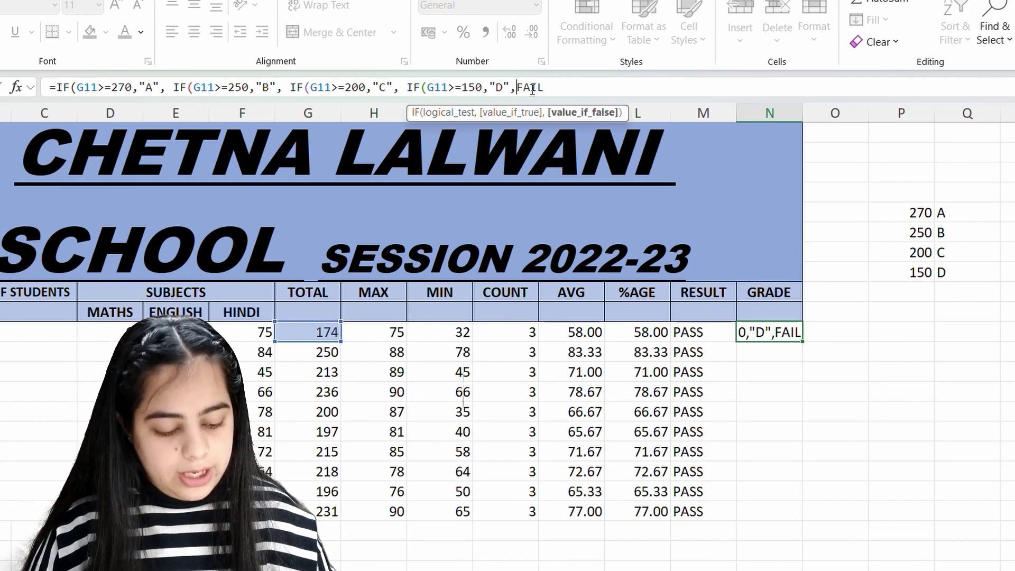
pyautogui.write('"A')
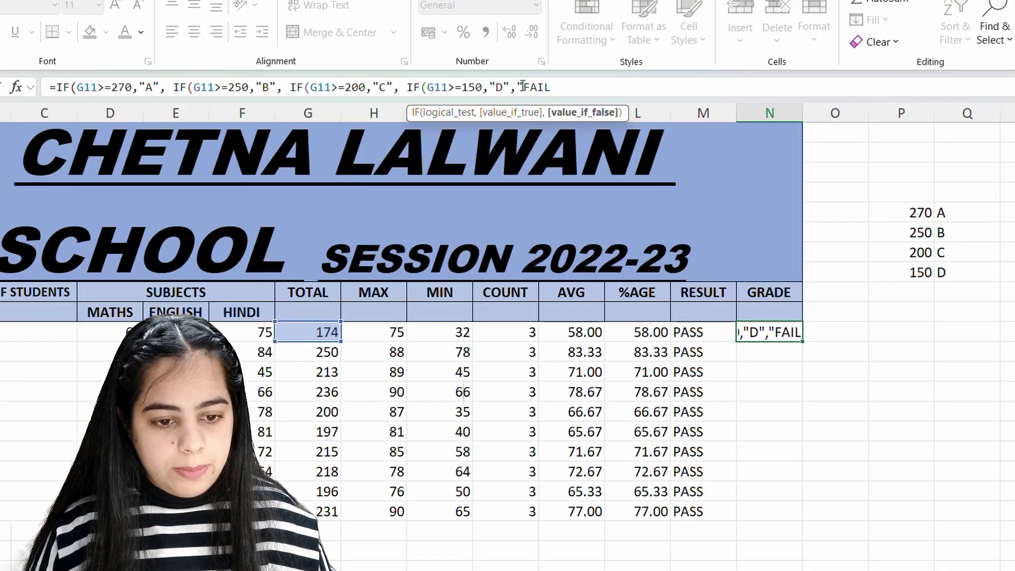
pyautogui.write('"')
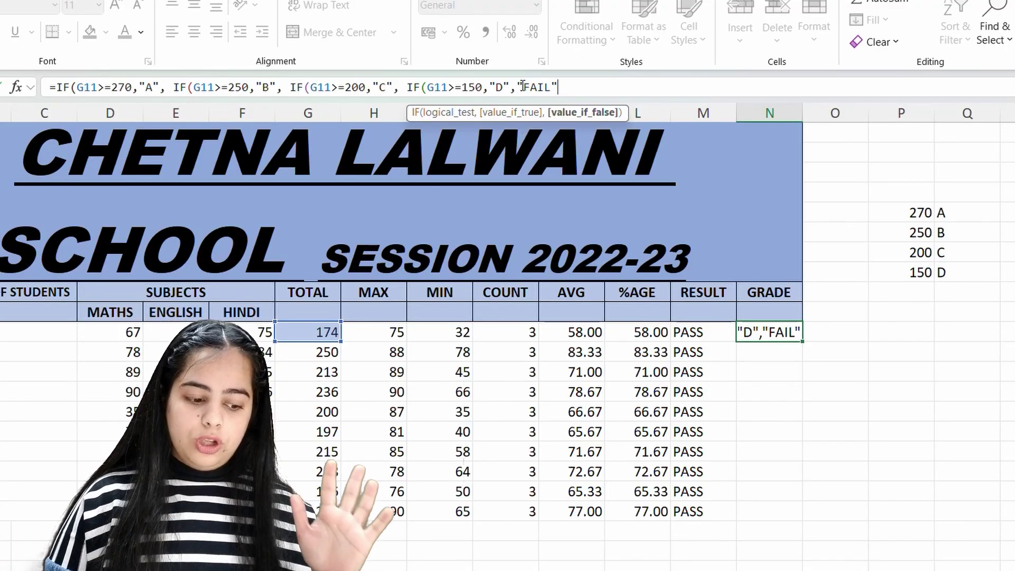
pyautogui.press('Return')
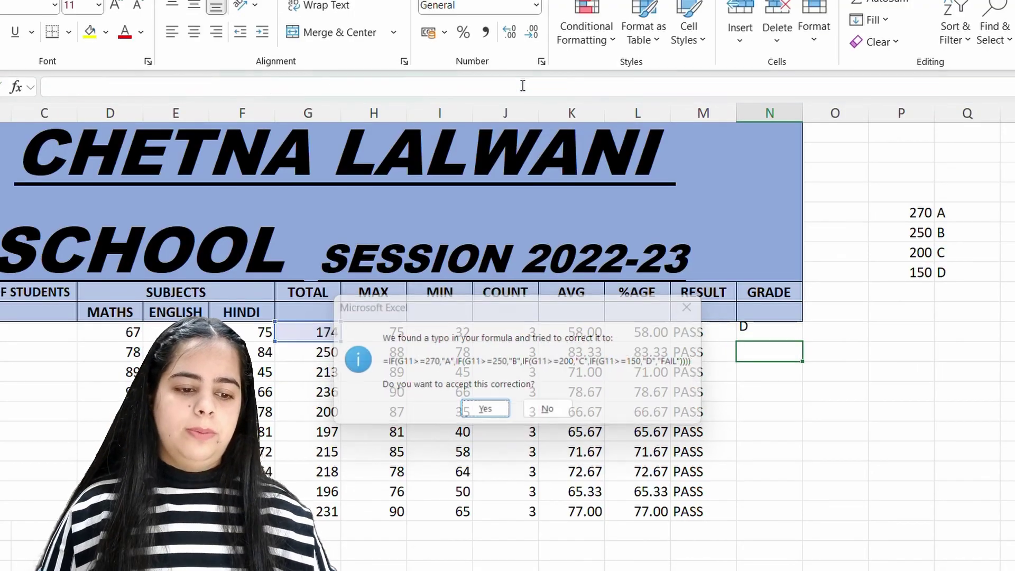
pyautogui.press('Return')
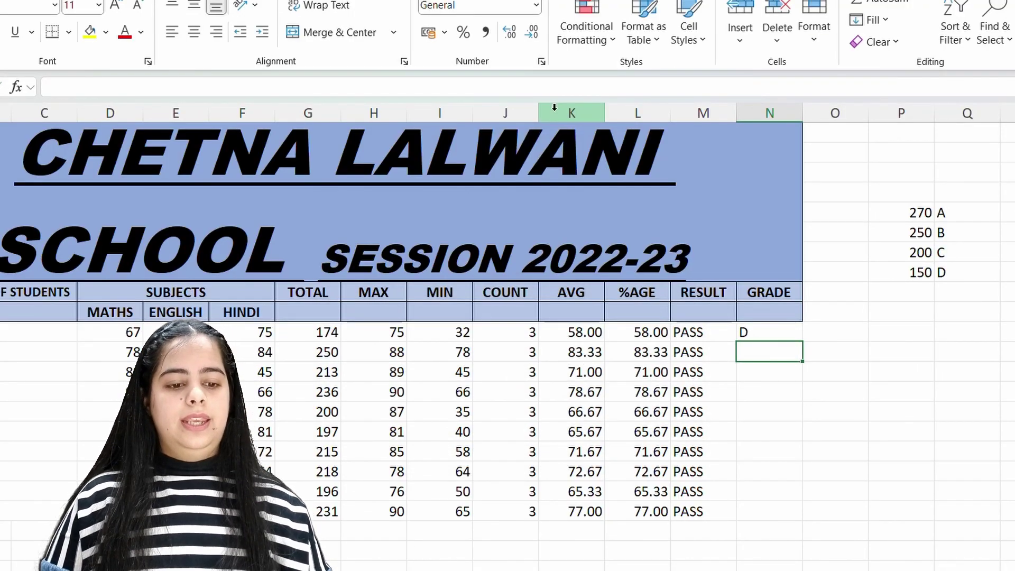
# Highlight the first student's total in G11 with a yellow fill.
pyautogui.click(778, 330)
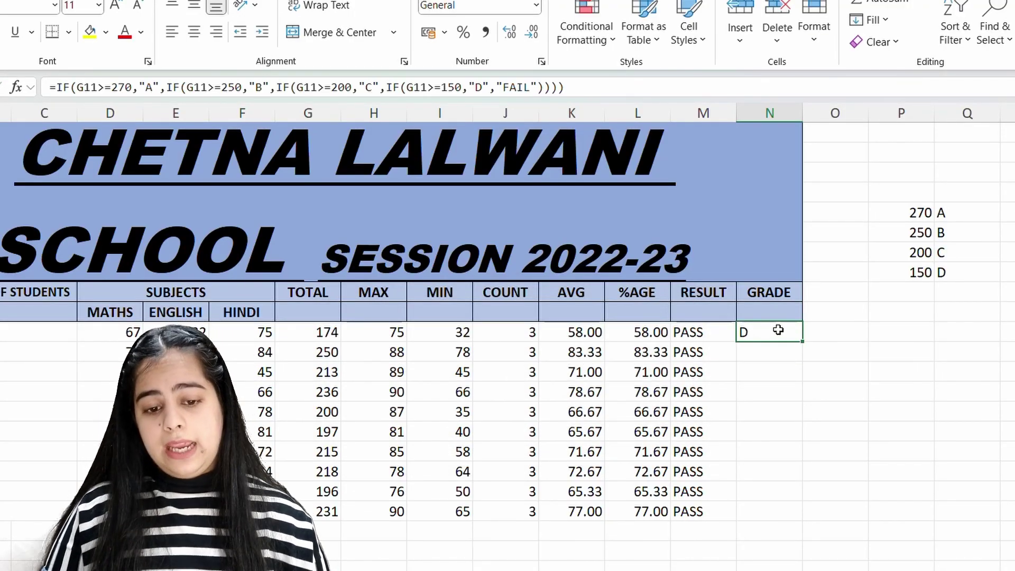
pyautogui.click(328, 331)
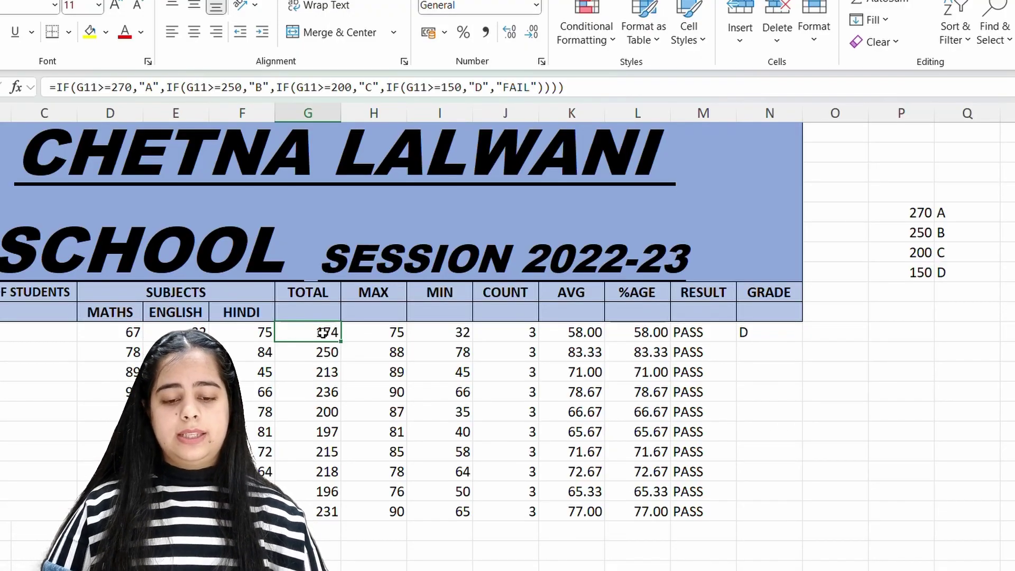
pyautogui.click(90, 31)
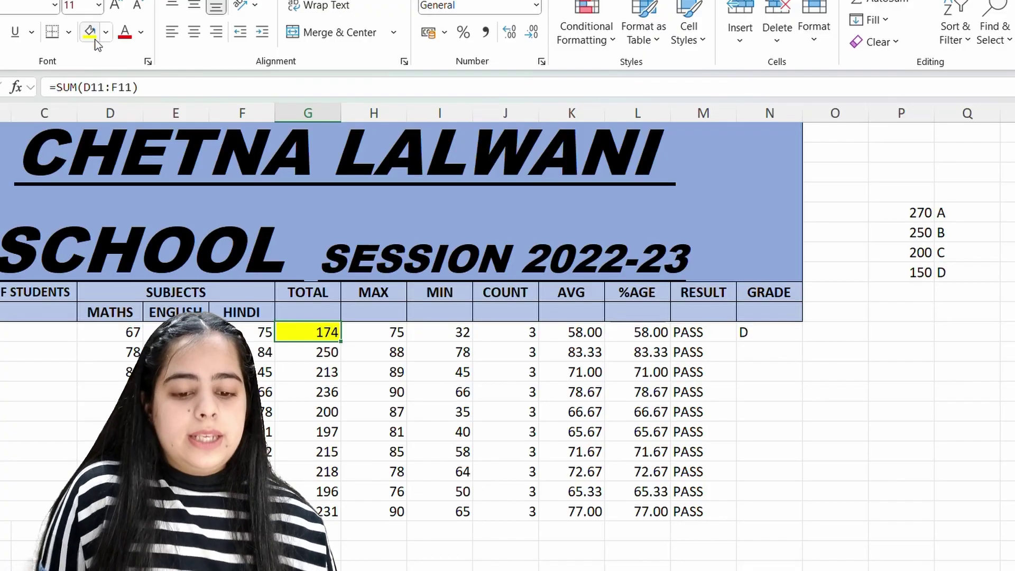
# Copy the grade formula from N11 down the GRADE column for all remaining students.
pyautogui.click(758, 332)
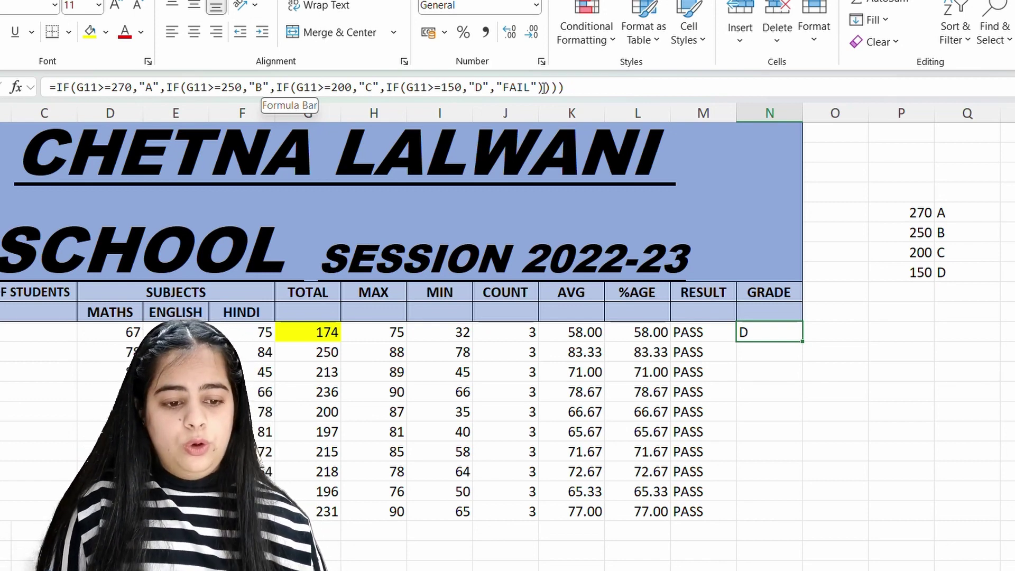
pyautogui.doubleClick(804, 343)
pyautogui.click(813, 342)
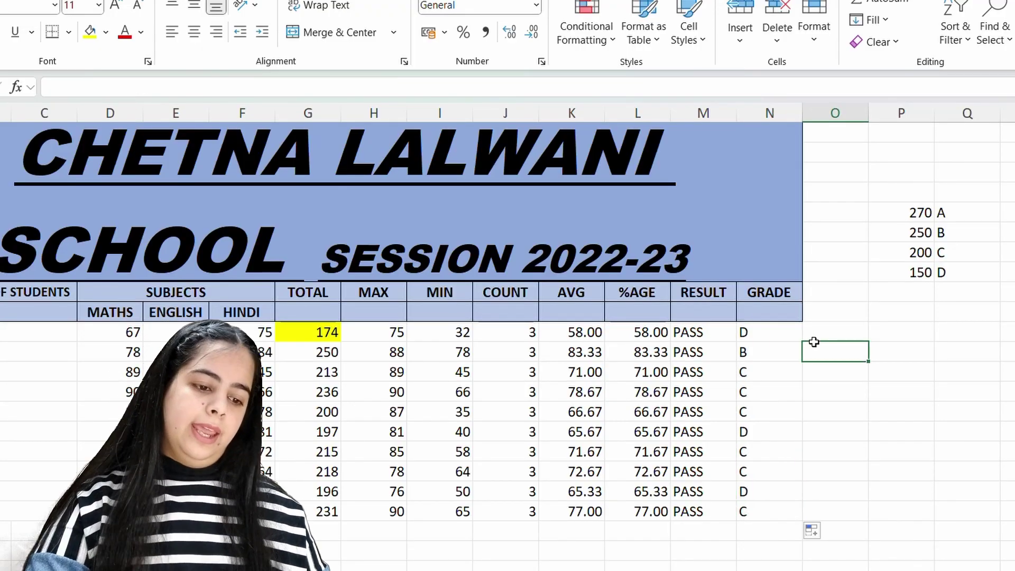